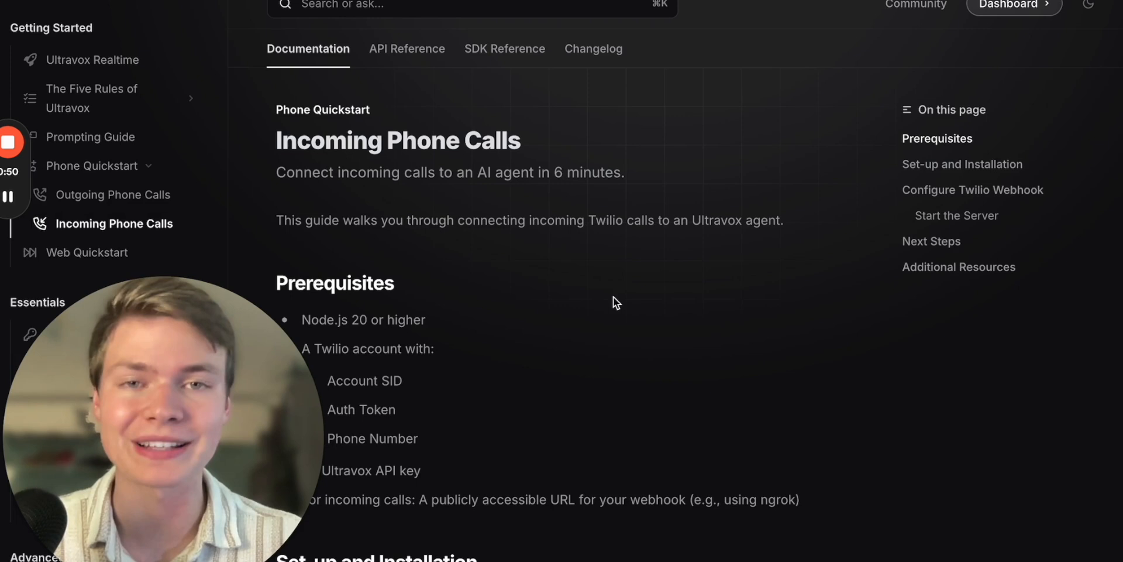
pyautogui.scroll(-1, 613, 298)
pyautogui.scroll(1, 458, 256)
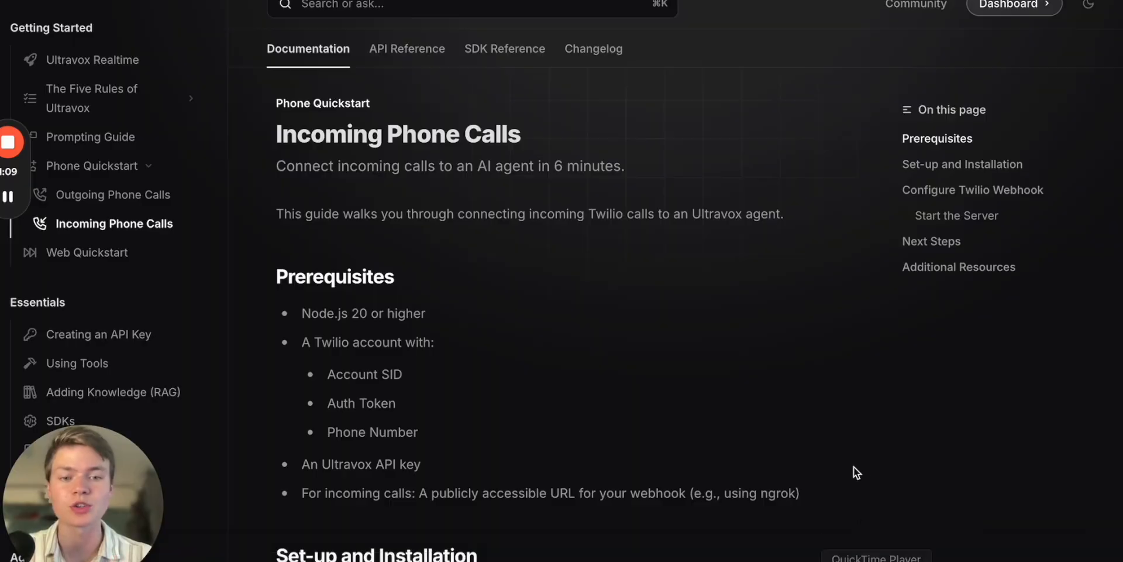
# Bring Visual Studio Code to the front with the Ultravox_demo project and its terminal.
pyautogui.click(920, 553)
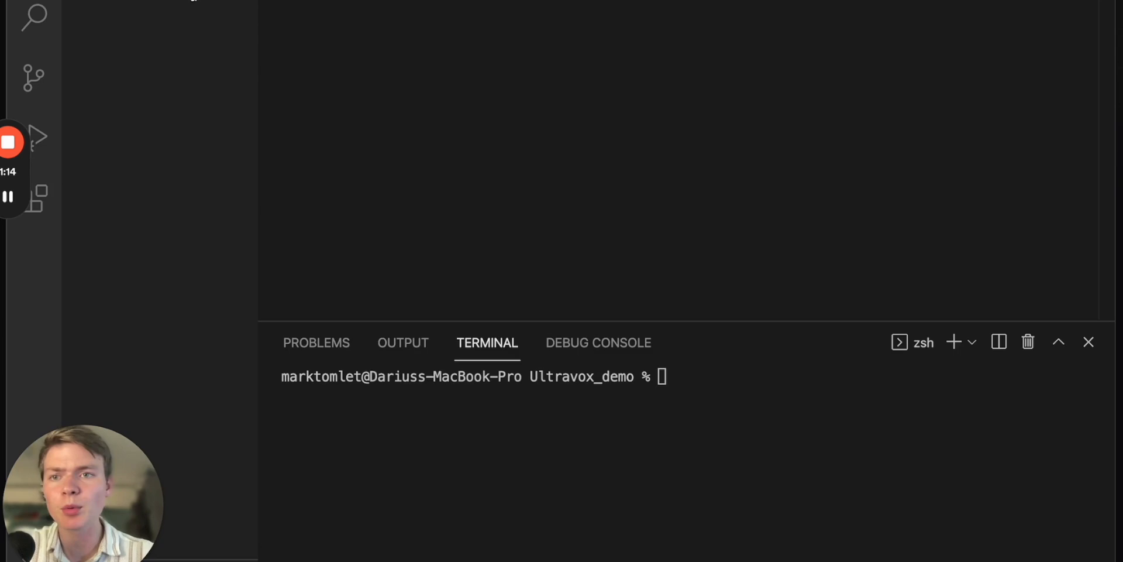
# Create an empty server.js, then make the ultravox-incoming-calls folder with mkdir from the docs.
pyautogui.click(198, 9)
pyautogui.write('server.js')
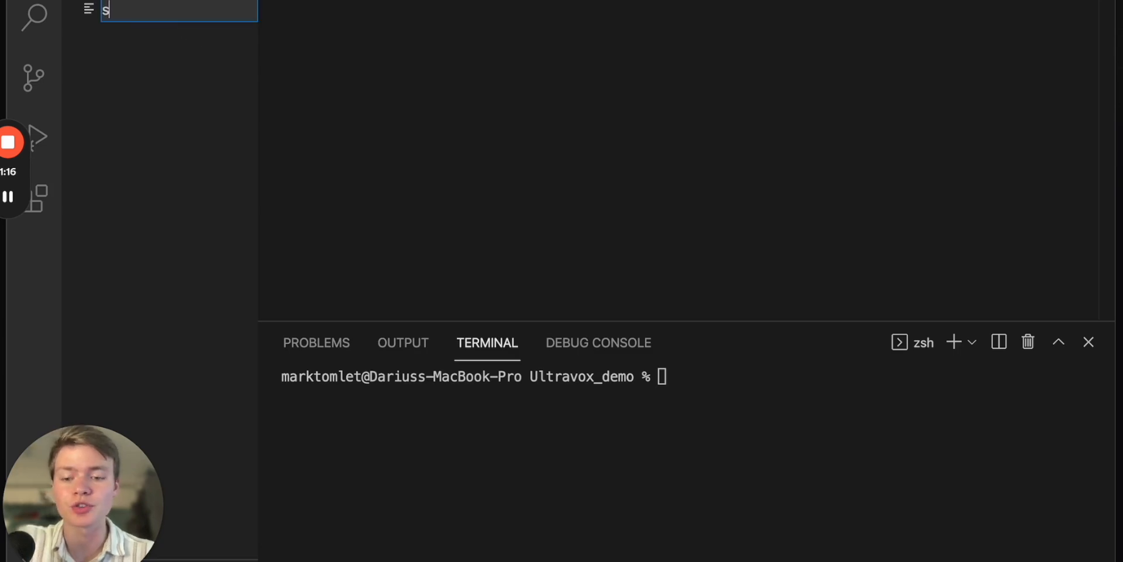
pyautogui.press('Return')
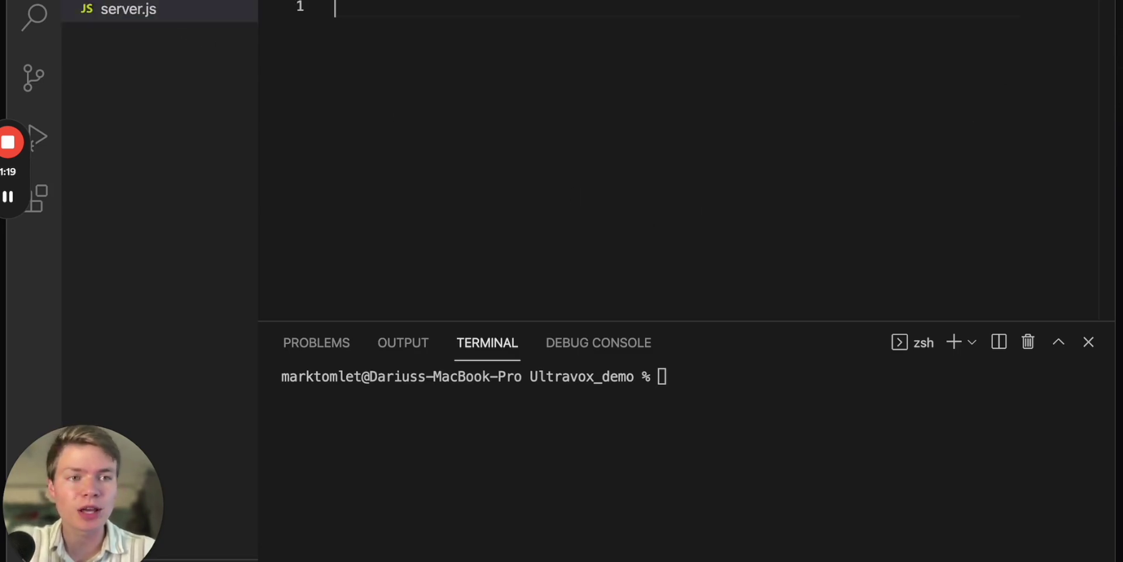
pyautogui.press('super+Tab')
pyautogui.scroll(-5, 857, 400)
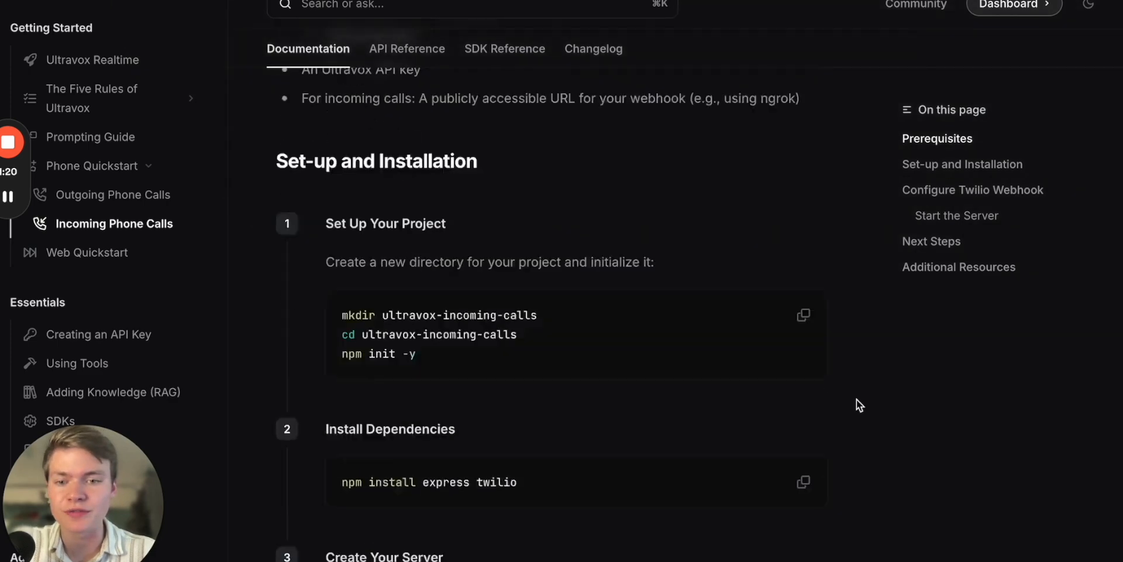
pyautogui.scroll(-2, 856, 400)
pyautogui.scroll(1, 542, 294)
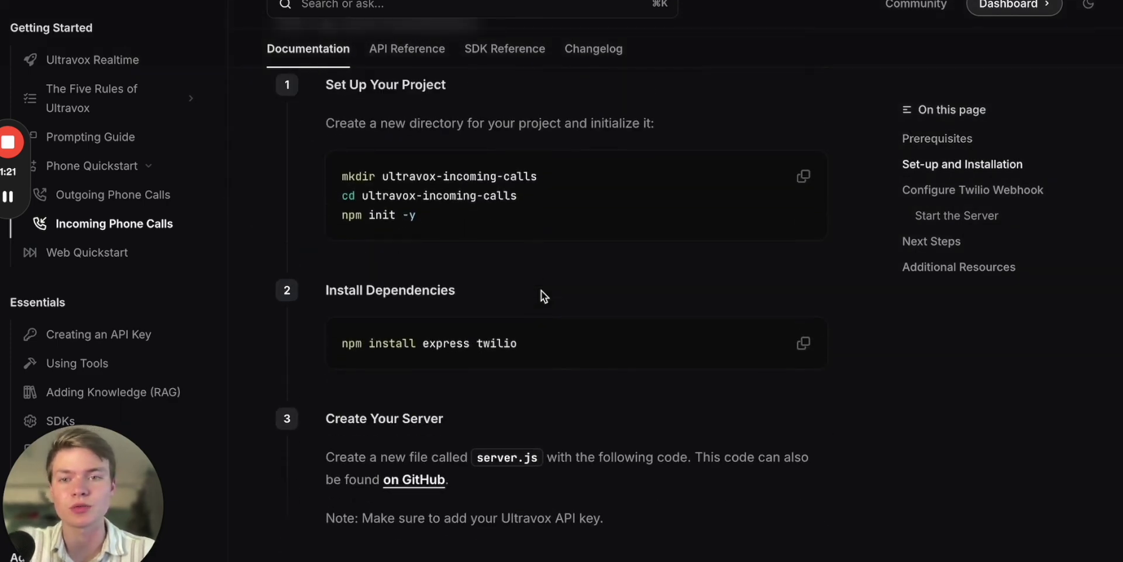
pyautogui.tripleClick(390, 175)
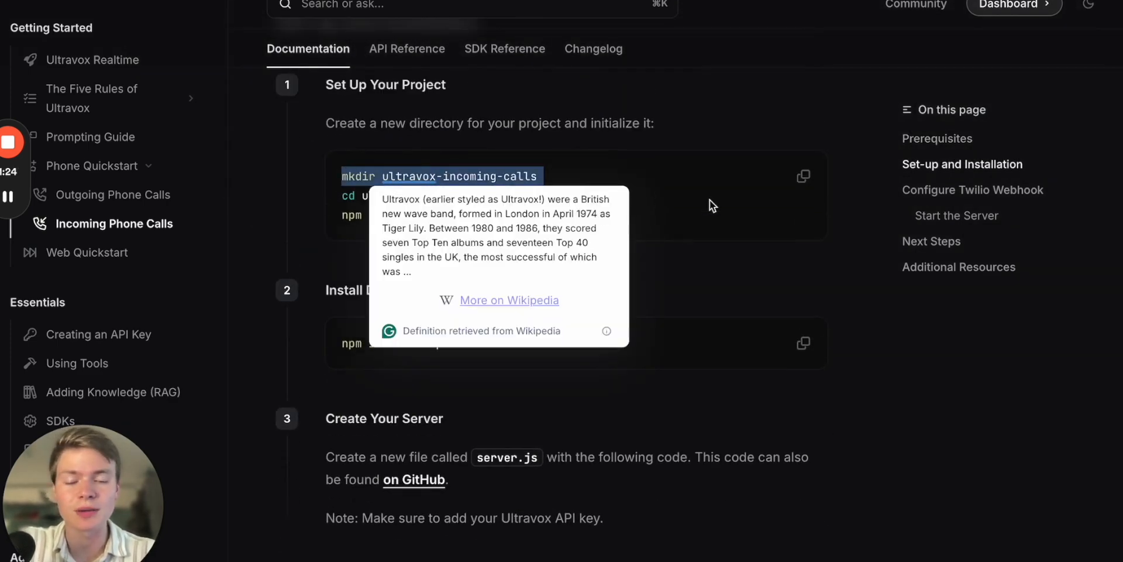
pyautogui.press('super+c')
pyautogui.press('super+Tab')
pyautogui.click(646, 386)
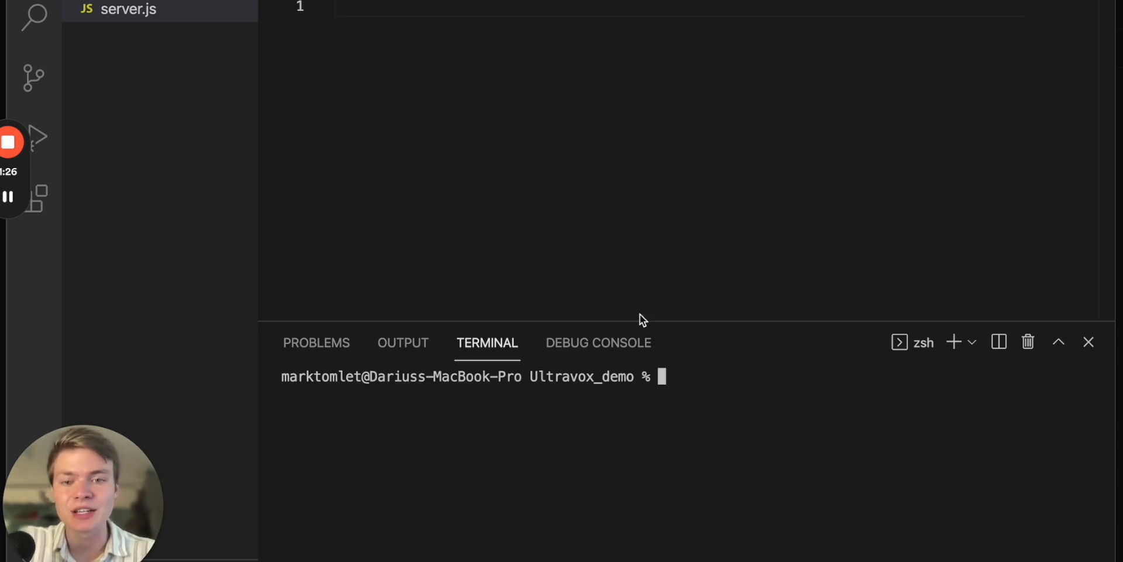
pyautogui.press('super+v')
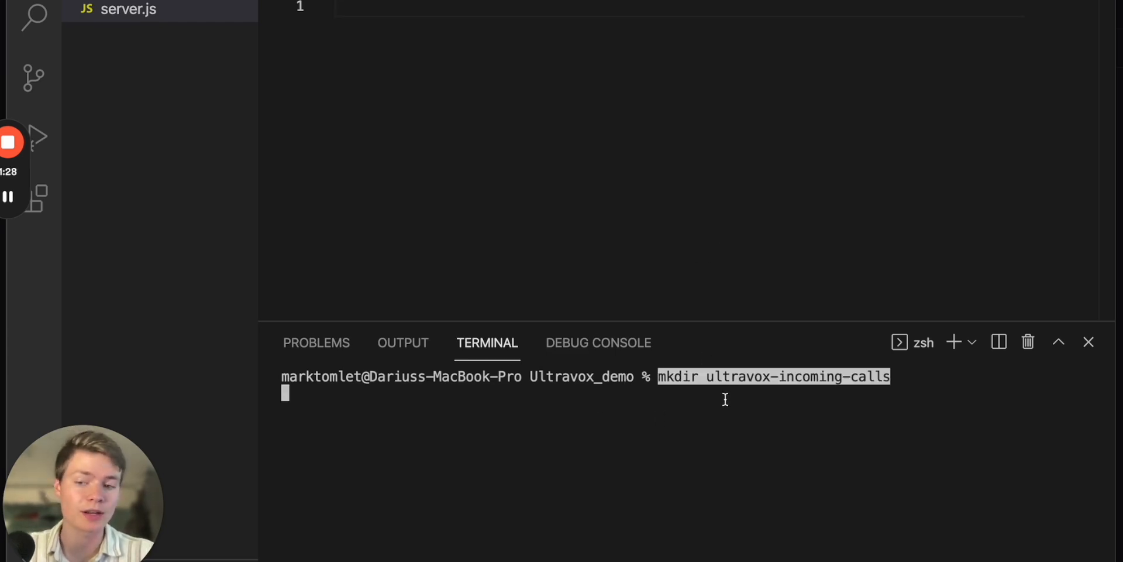
pyautogui.press('Return')
# Move into ultravox-incoming-calls and initialise it with npm init -y from the docs.
pyautogui.press('super+Tab')
pyautogui.click(790, 329)
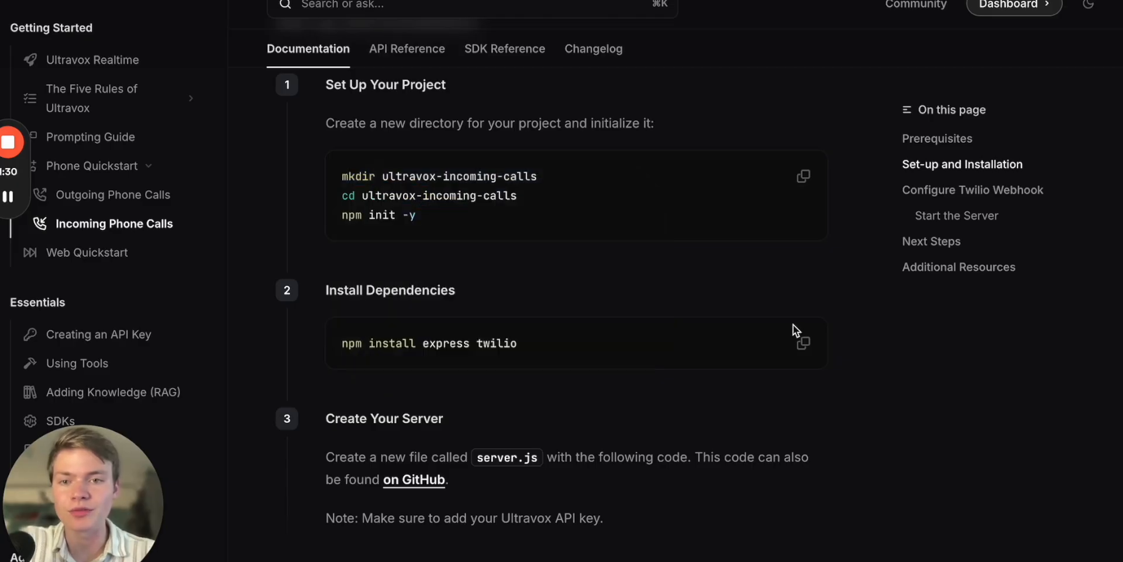
pyautogui.tripleClick(412, 195)
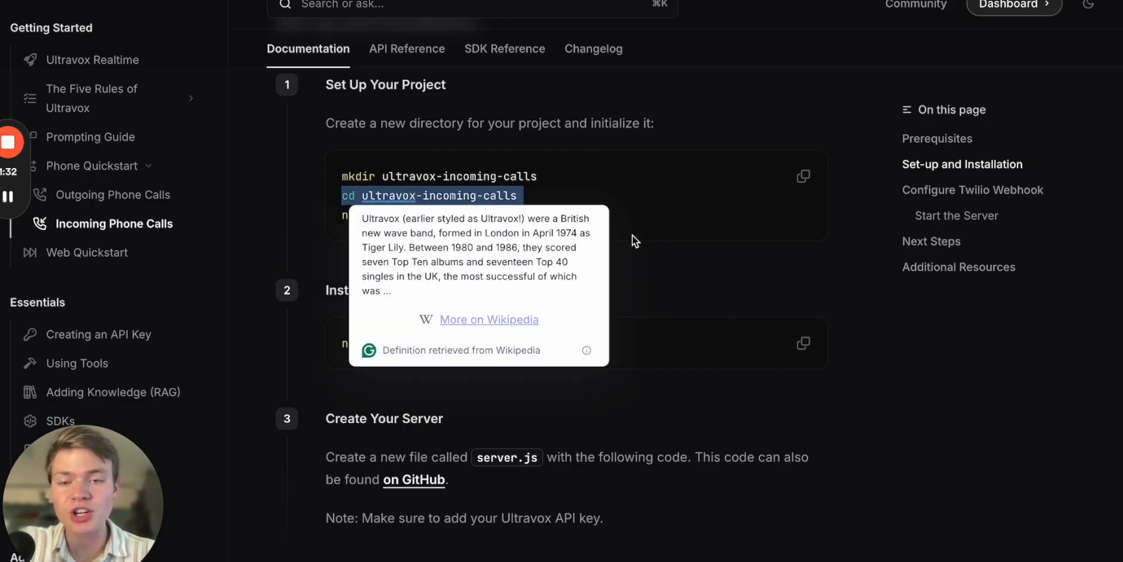
pyautogui.press('super+c')
pyautogui.press('super+Tab')
pyautogui.press('super+v')
pyautogui.press('Return')
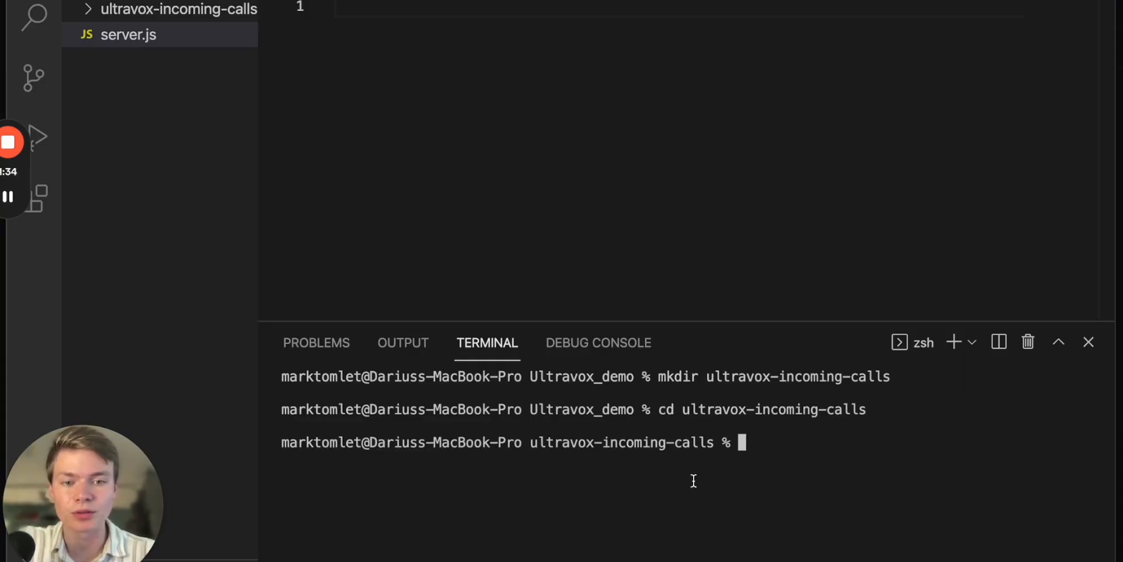
pyautogui.press('super+Tab')
pyautogui.click(714, 279)
pyautogui.tripleClick(376, 214)
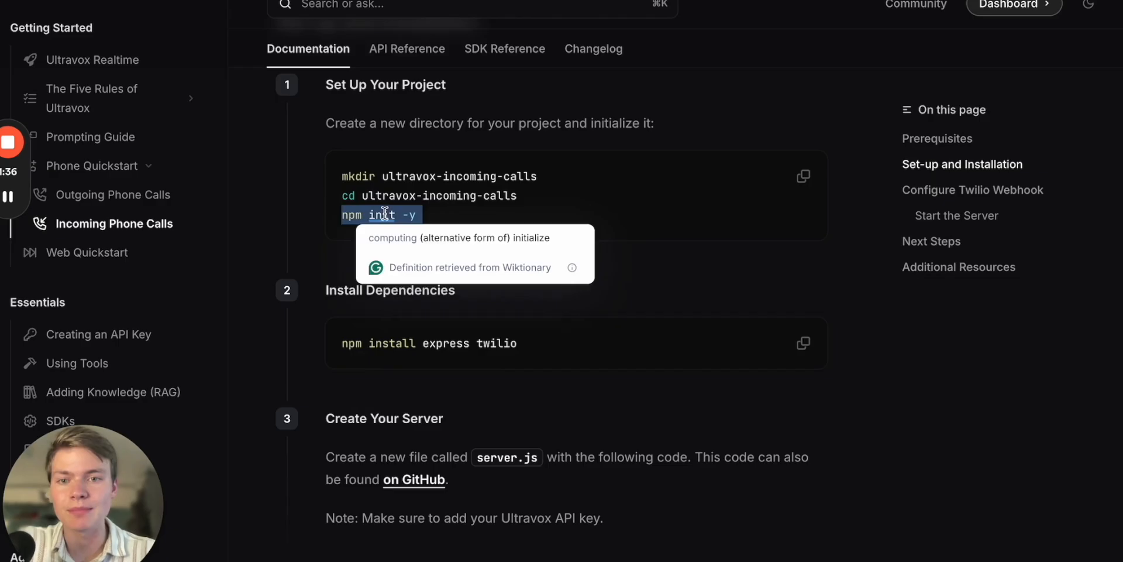
pyautogui.press('super+c')
pyautogui.press('super+Tab')
pyautogui.press('super+v')
pyautogui.press('Return')
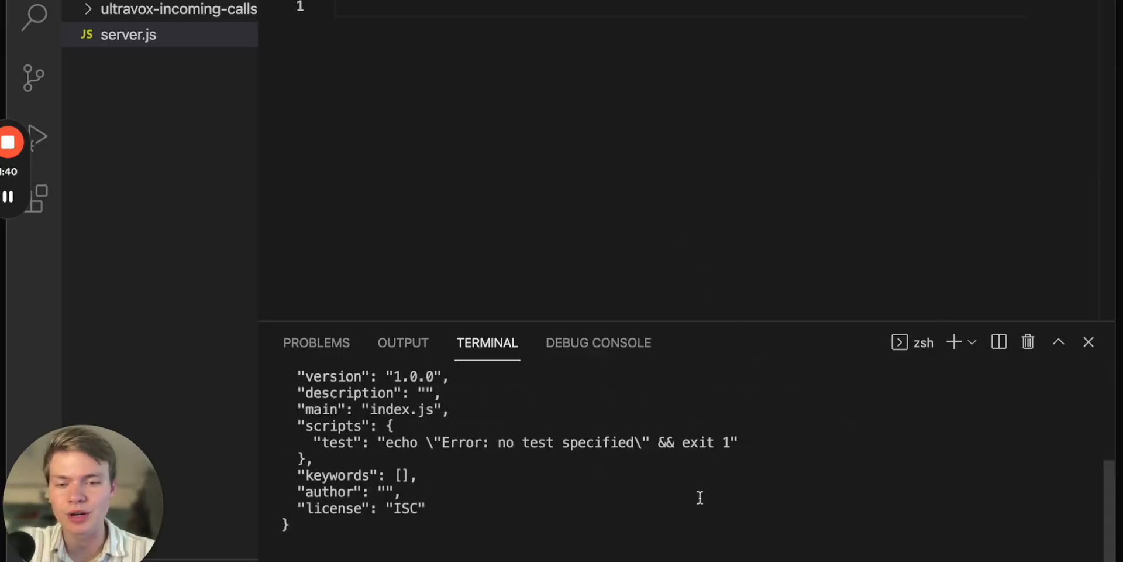
# Run npm install express twilio in the terminal using the command from the docs.
pyautogui.press('super+Tab')
pyautogui.scroll(-1, 614, 405)
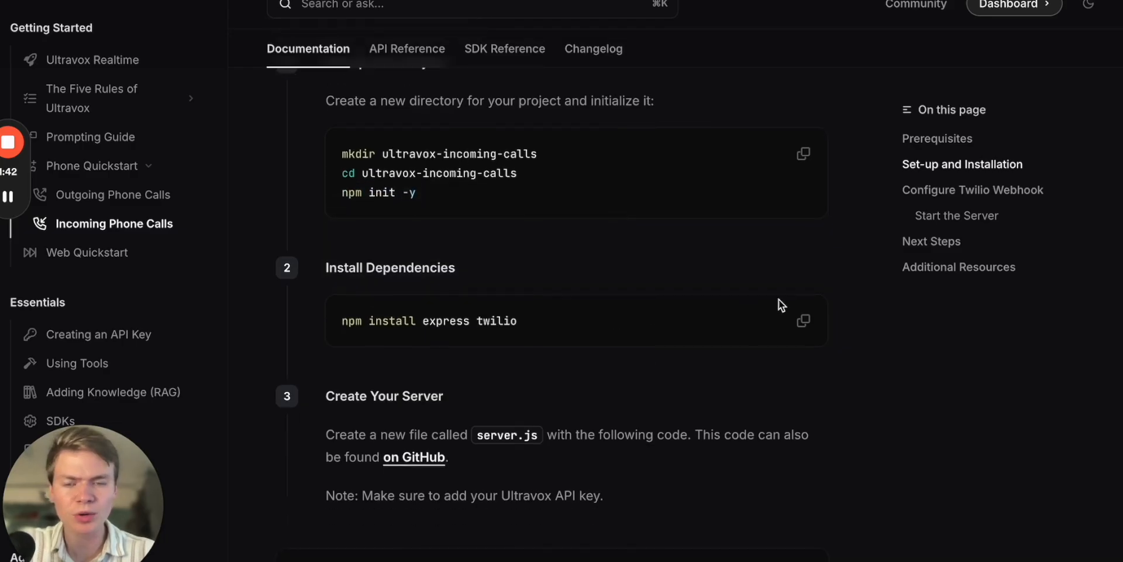
pyautogui.click(804, 323)
pyautogui.press('super+Tab')
pyautogui.press('super+v')
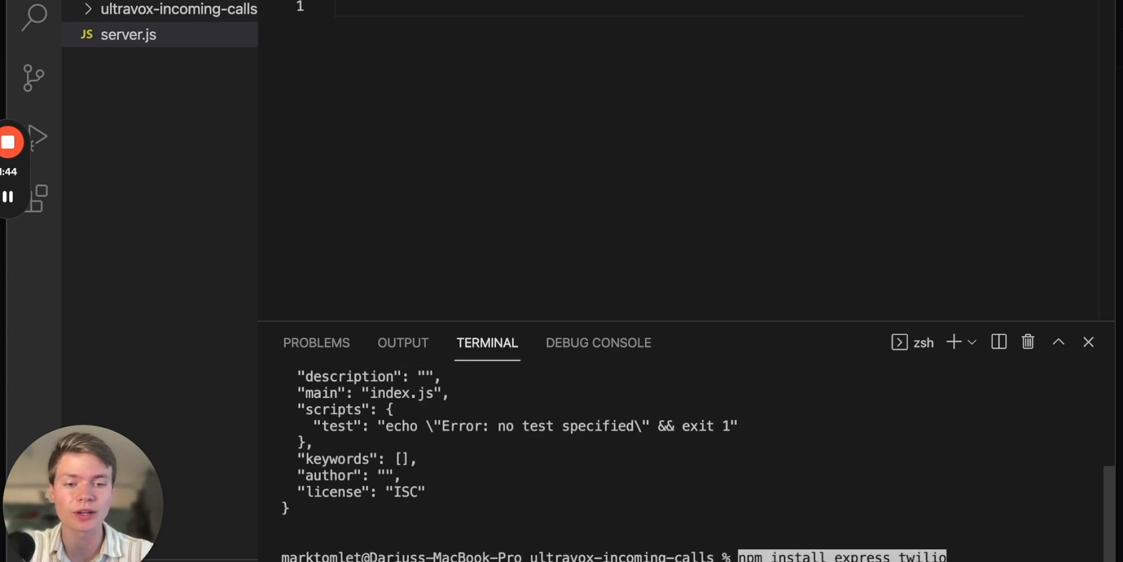
pyautogui.press('Return')
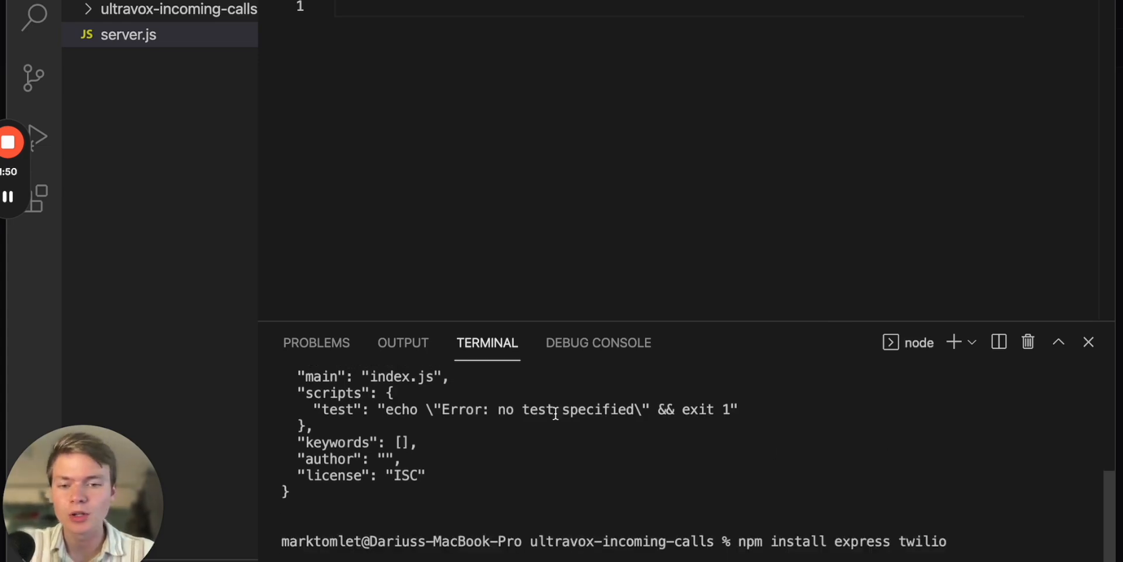
pyautogui.press('super+Tab')
pyautogui.scroll(-3, 707, 250)
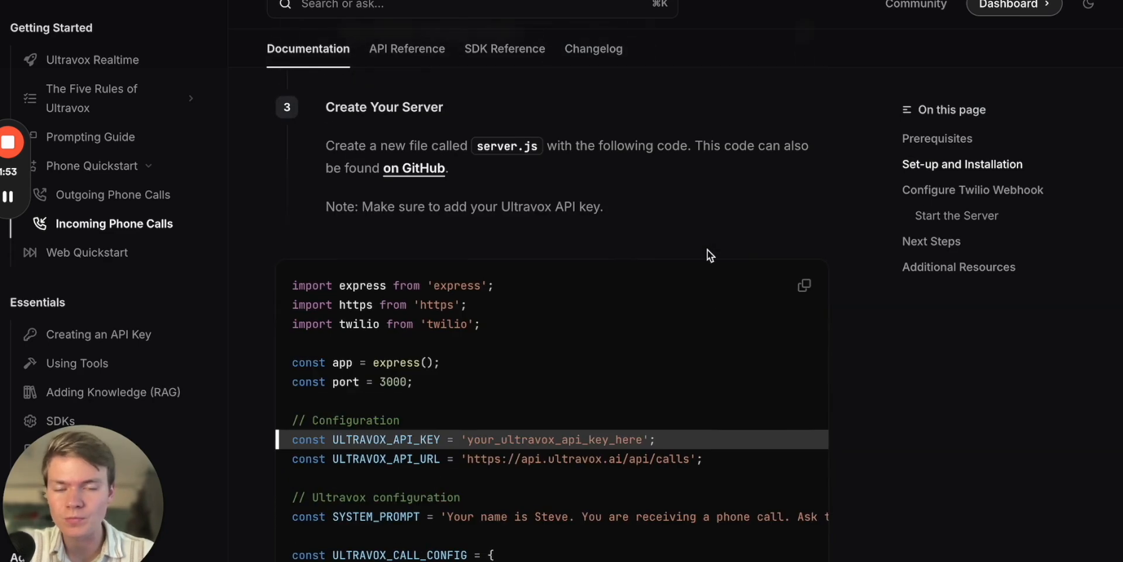
pyautogui.scroll(-1, 731, 354)
# Paste the docs' full Express and Twilio server code sample into server.js.
pyautogui.click(804, 262)
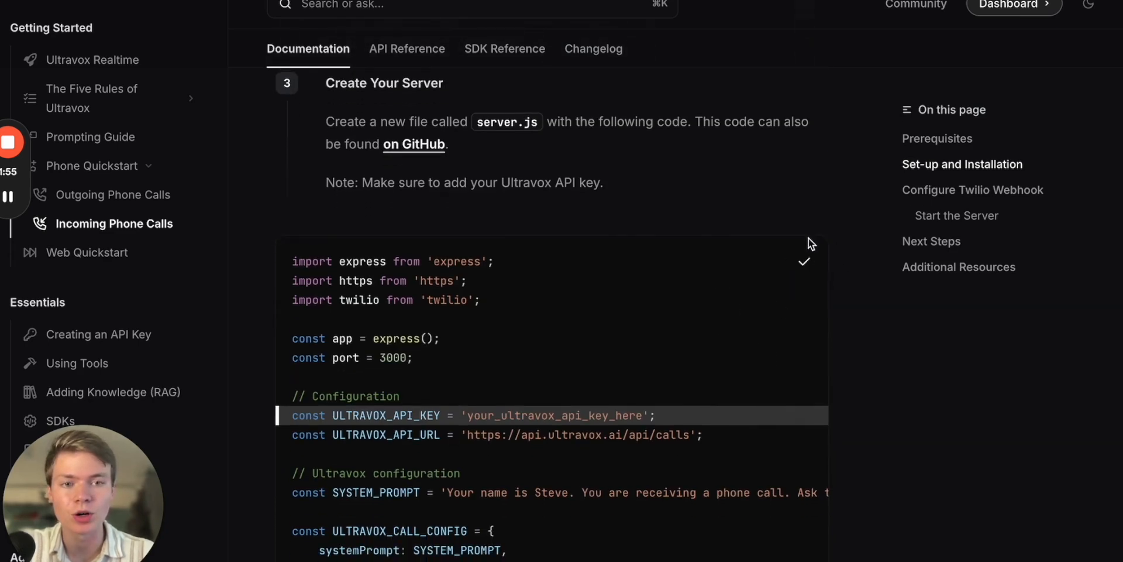
pyautogui.press('super+Tab')
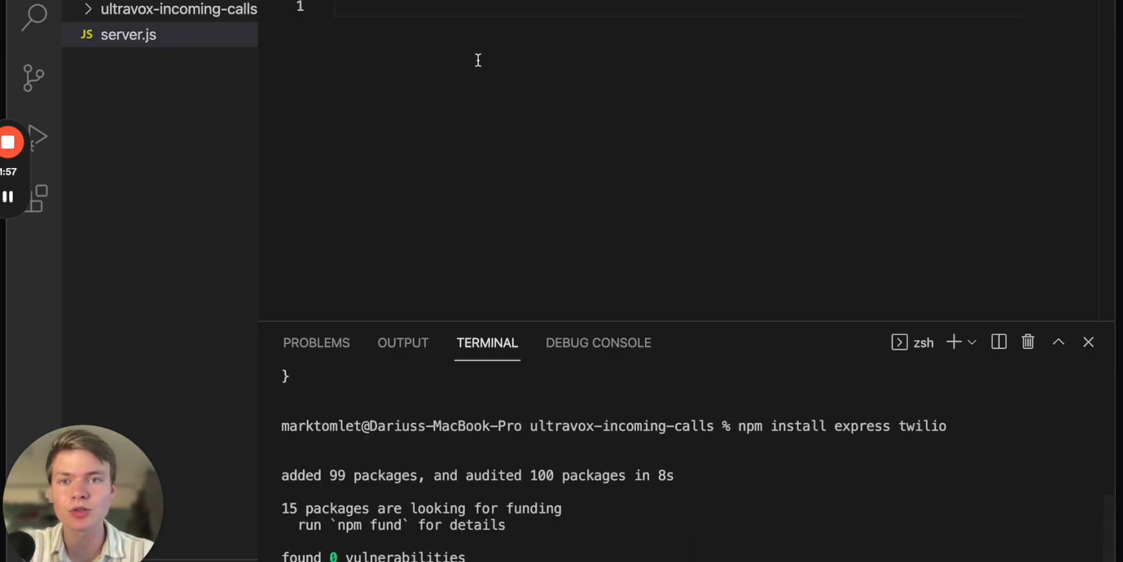
pyautogui.press('super+v')
pyautogui.moveTo(725, 321); pyautogui.dragTo(724, 459)
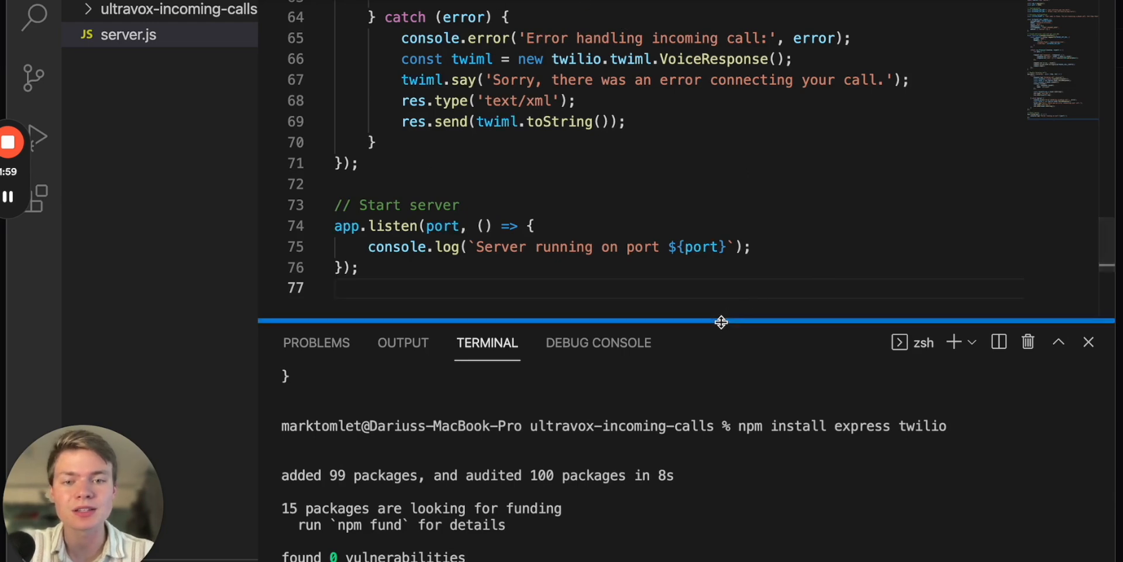
pyautogui.scroll(15, 763, 184)
pyautogui.scroll(10, 763, 184)
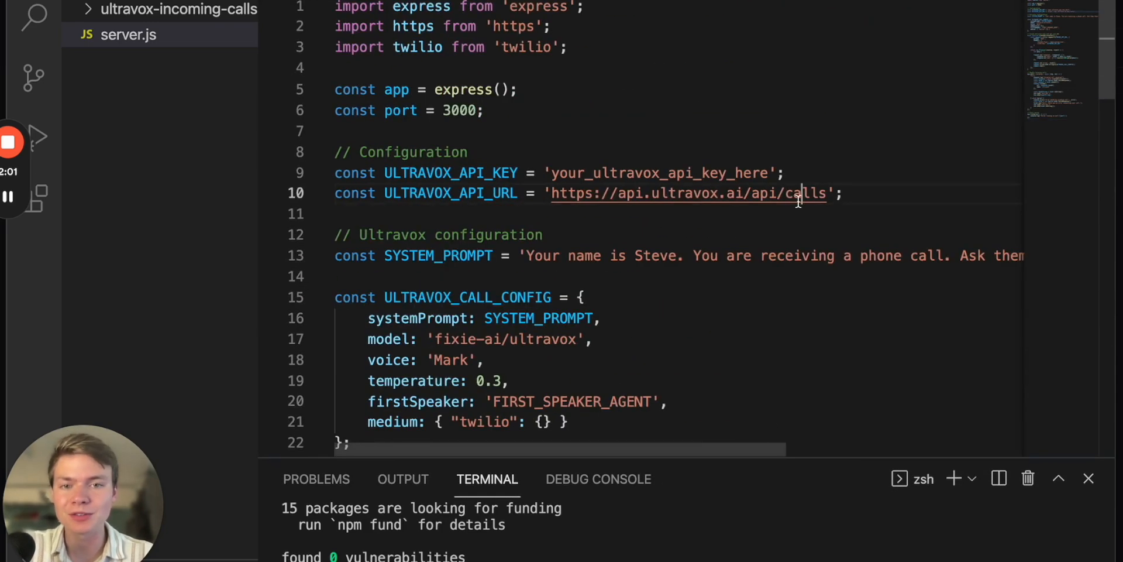
# Review the API key placeholder on line 9 and the system prompt on line 13.
pyautogui.click(818, 255)
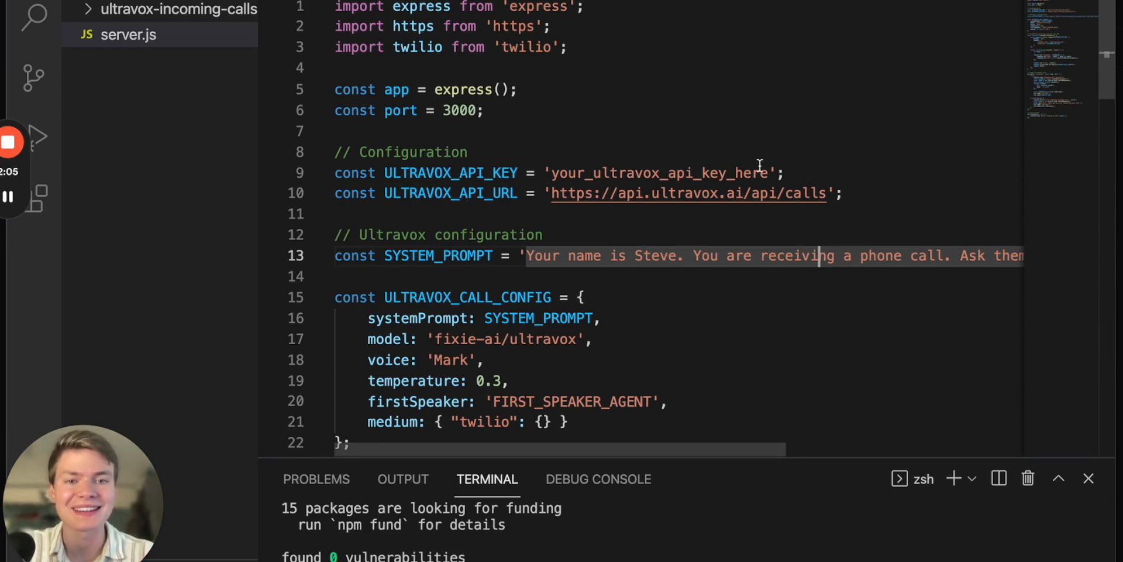
pyautogui.moveTo(768, 172); pyautogui.dragTo(552, 172)
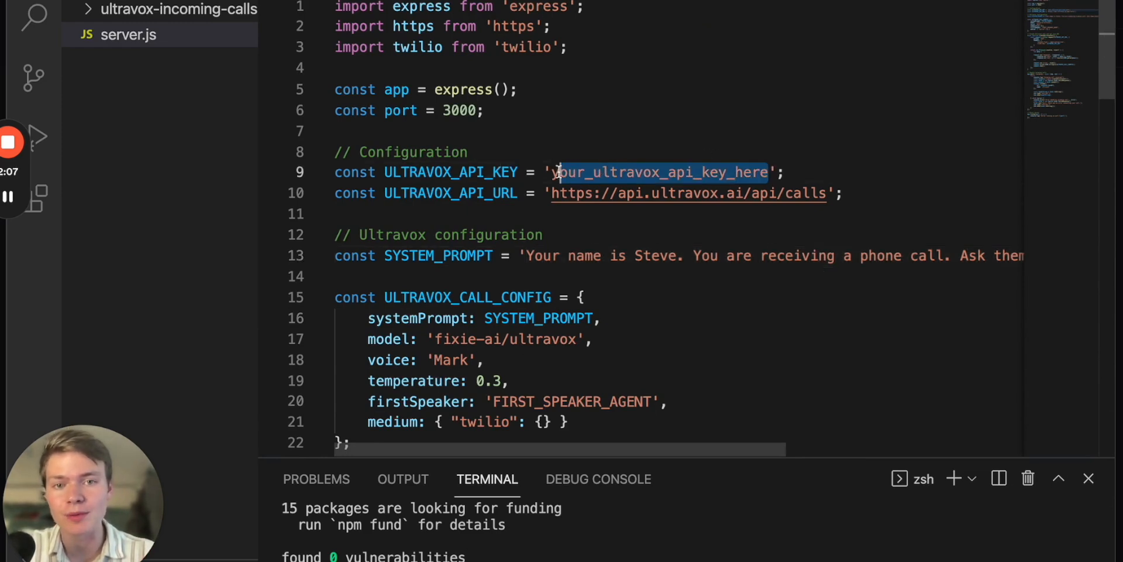
pyautogui.scroll(-3, 813, 333)
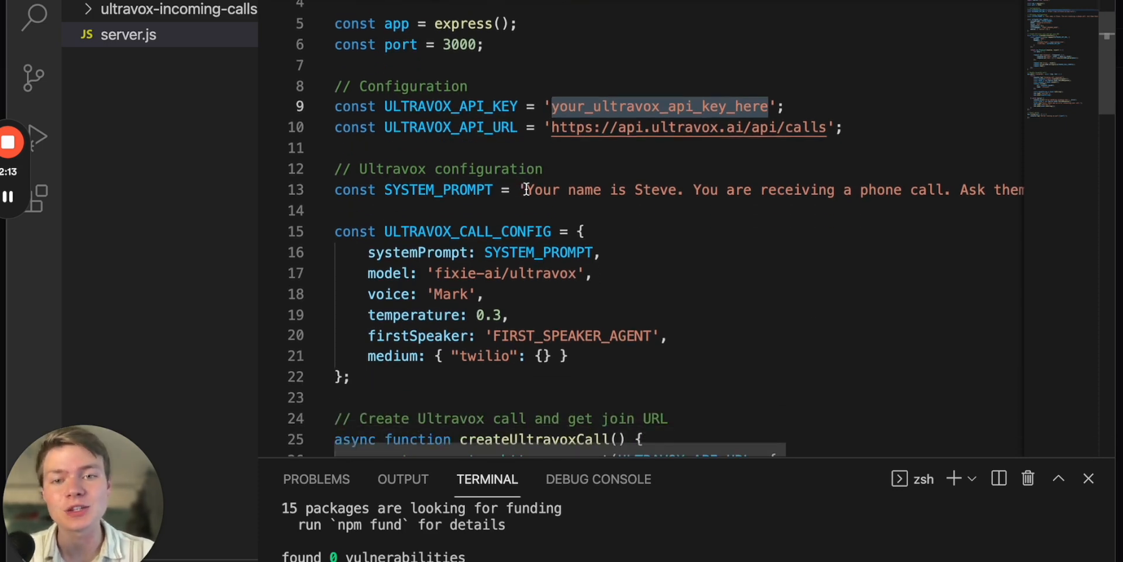
pyautogui.moveTo(524, 190)
pyautogui.mouseDown()
pyautogui.moveTo(1009, 192)
pyautogui.moveTo(950, 186)
pyautogui.mouseUp()
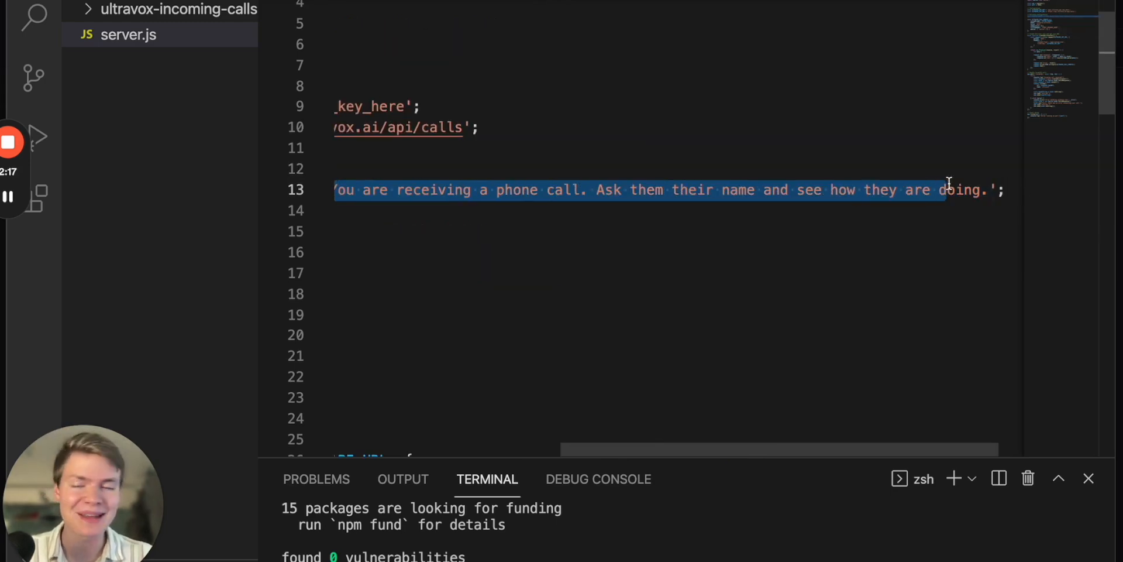
pyautogui.hscroll(-5, 825, 226)
# Change the system prompt to name the agent Faith, a receptionist for Solar XYZ.
pyautogui.click(824, 227)
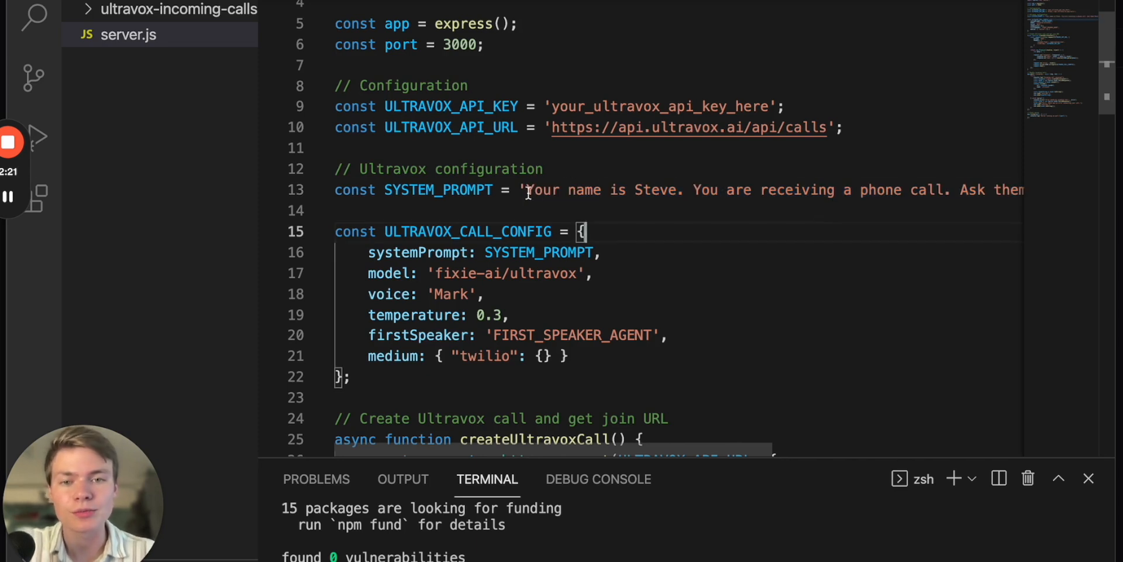
pyautogui.moveTo(526, 189); pyautogui.dragTo(675, 190)
pyautogui.doubleClick(668, 189)
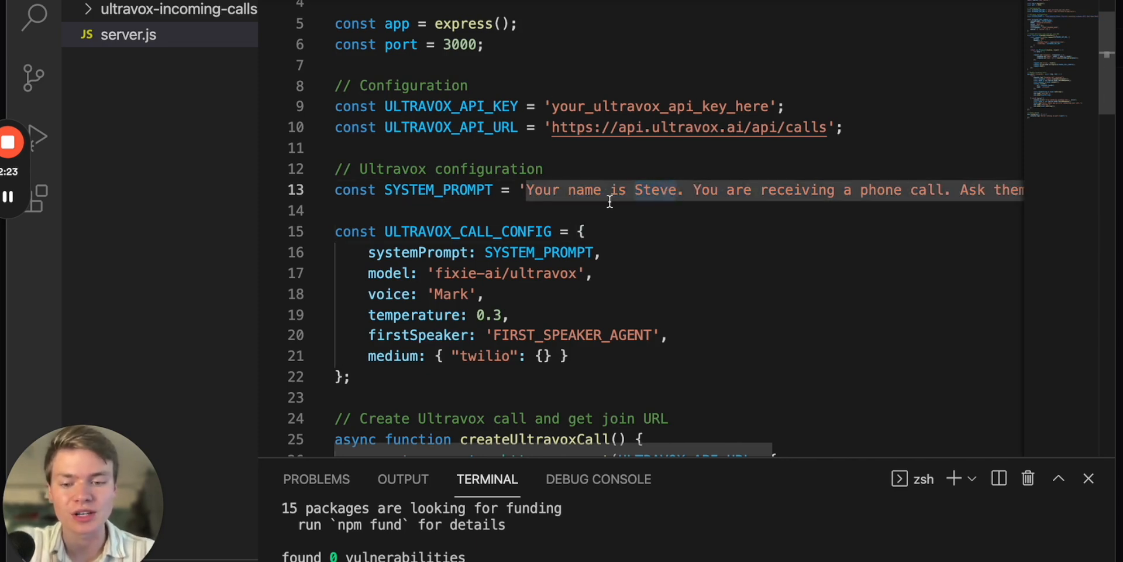
pyautogui.write('Faith')
pyautogui.click(882, 235)
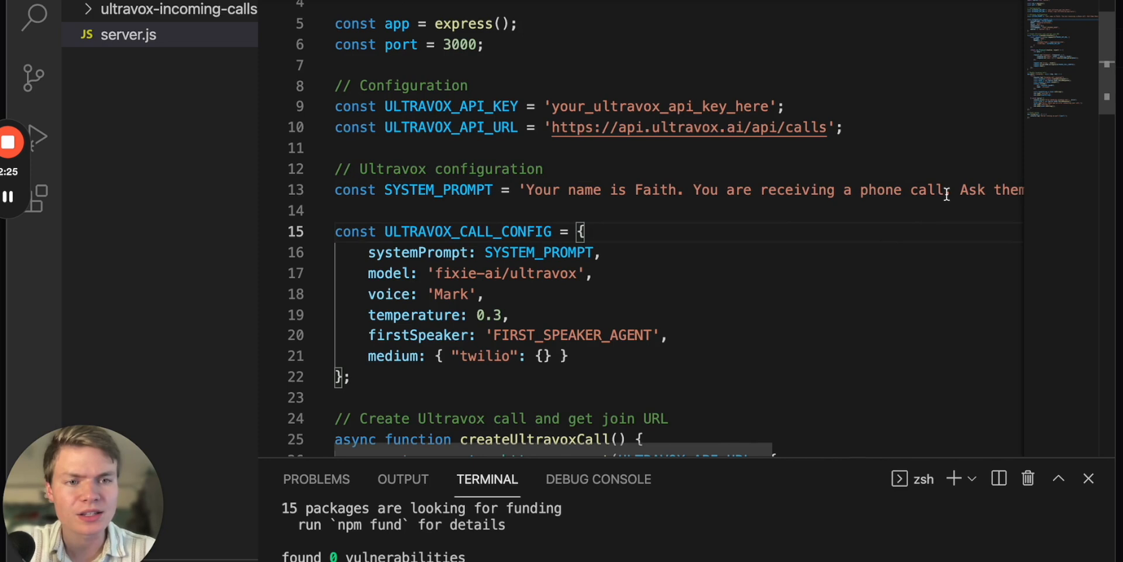
pyautogui.moveTo(944, 189); pyautogui.dragTo(762, 192)
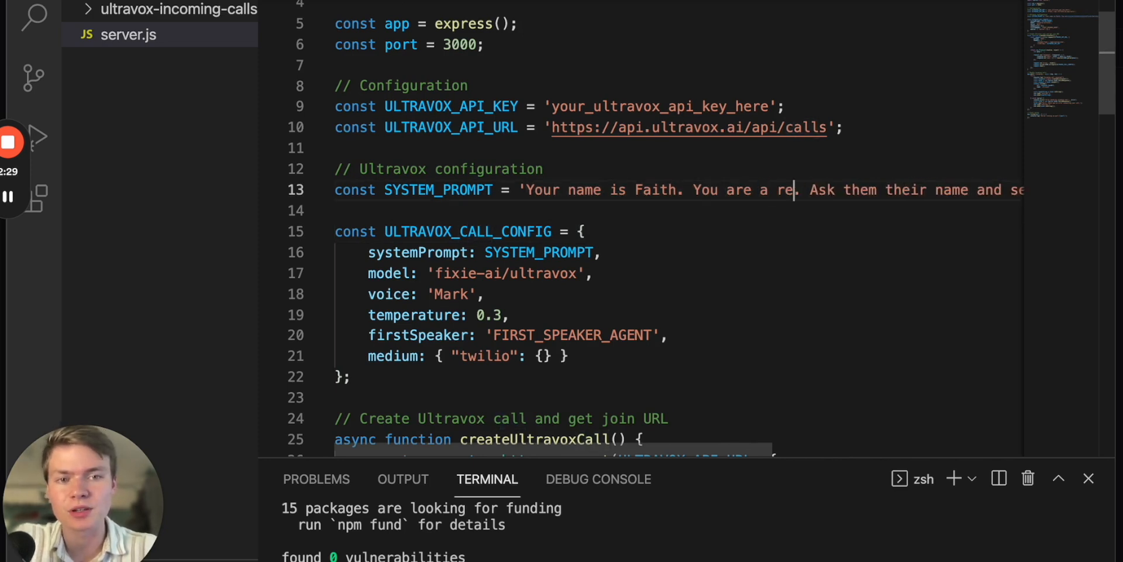
pyautogui.write('ceptionist for ')
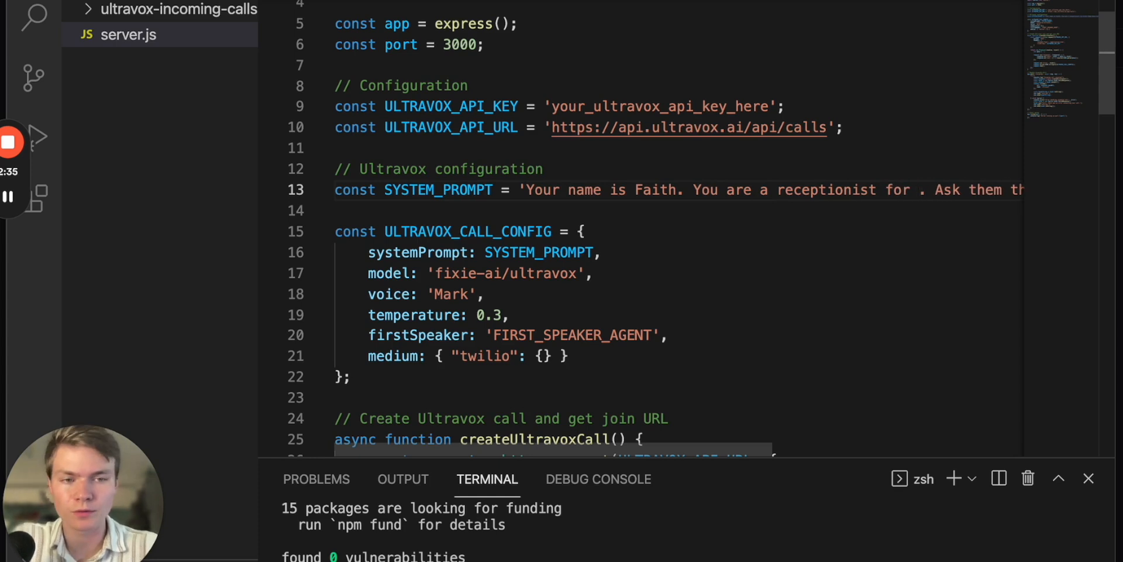
pyautogui.write('Solar ')
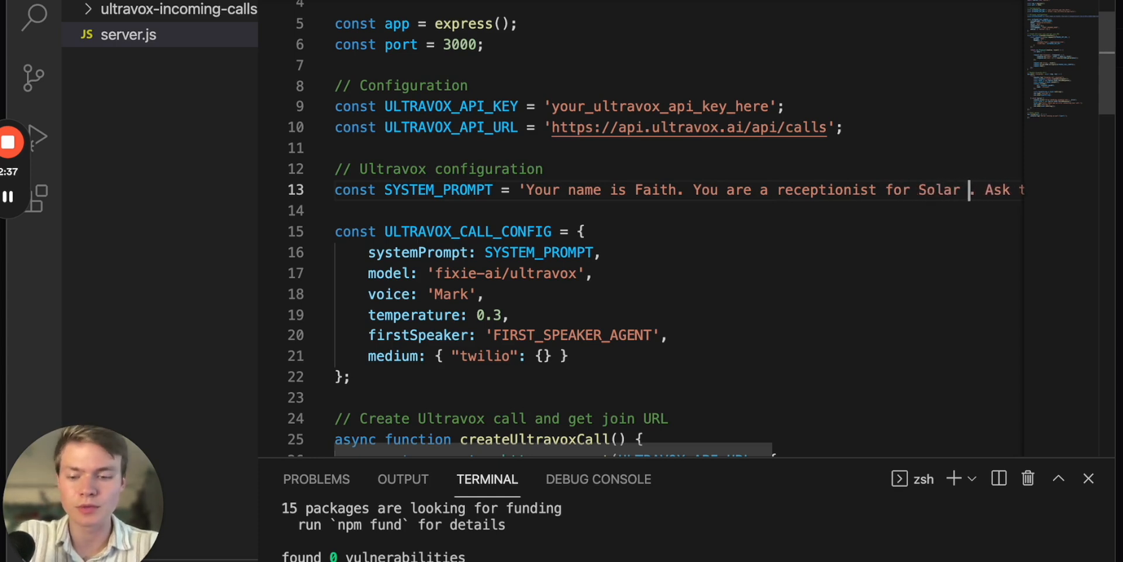
pyautogui.write('XYZ')
pyautogui.click(582, 231)
pyautogui.hscroll(3, 904, 212)
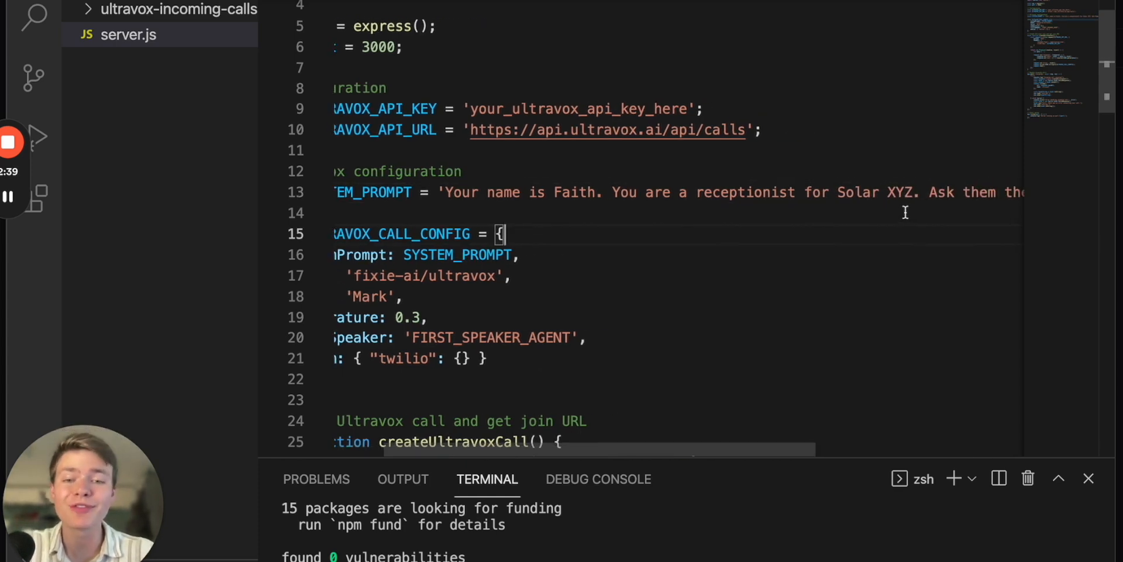
# Review the call configuration's voice Mark and temperature 0.3, and enlarge the terminal panel.
pyautogui.doubleClick(938, 192)
pyautogui.hscroll(2, 933, 206)
pyautogui.hscroll(-3, 816, 275)
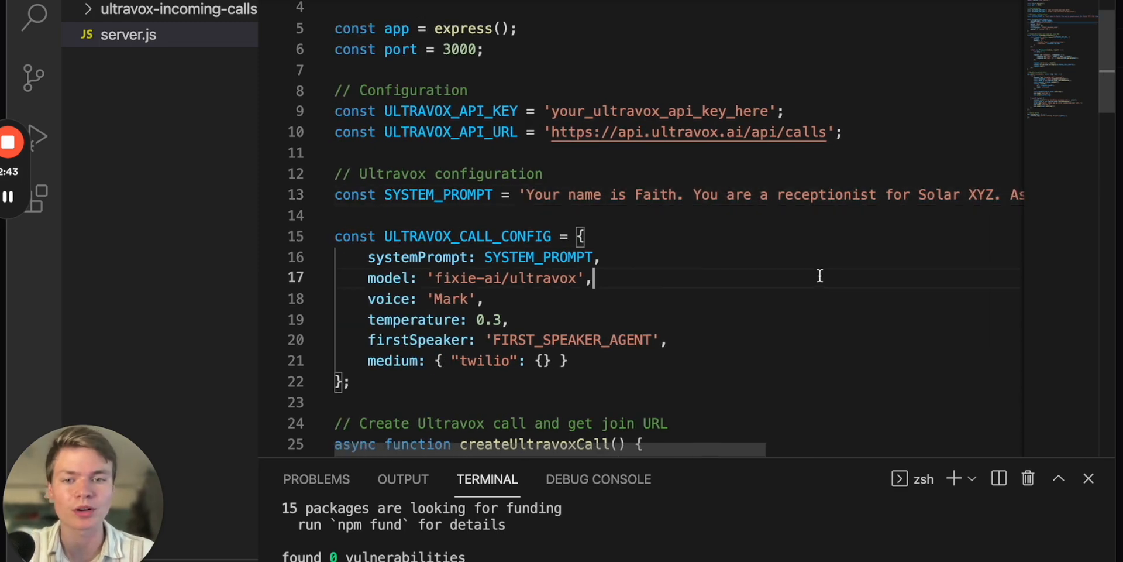
pyautogui.scroll(-2, 816, 276)
pyautogui.click(807, 275)
pyautogui.scroll(-1, 508, 264)
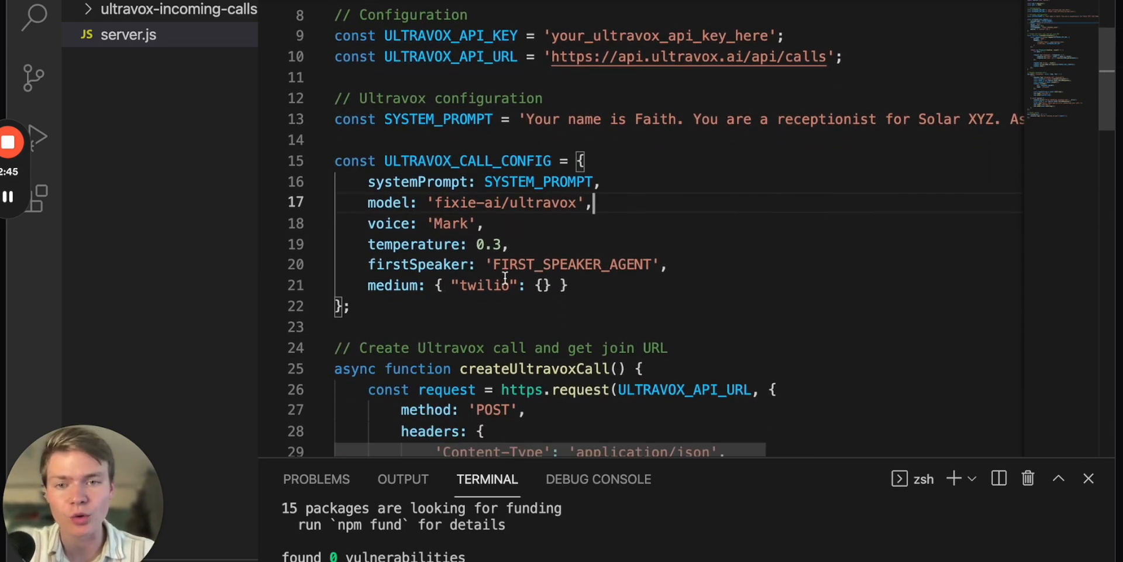
pyautogui.click(500, 244)
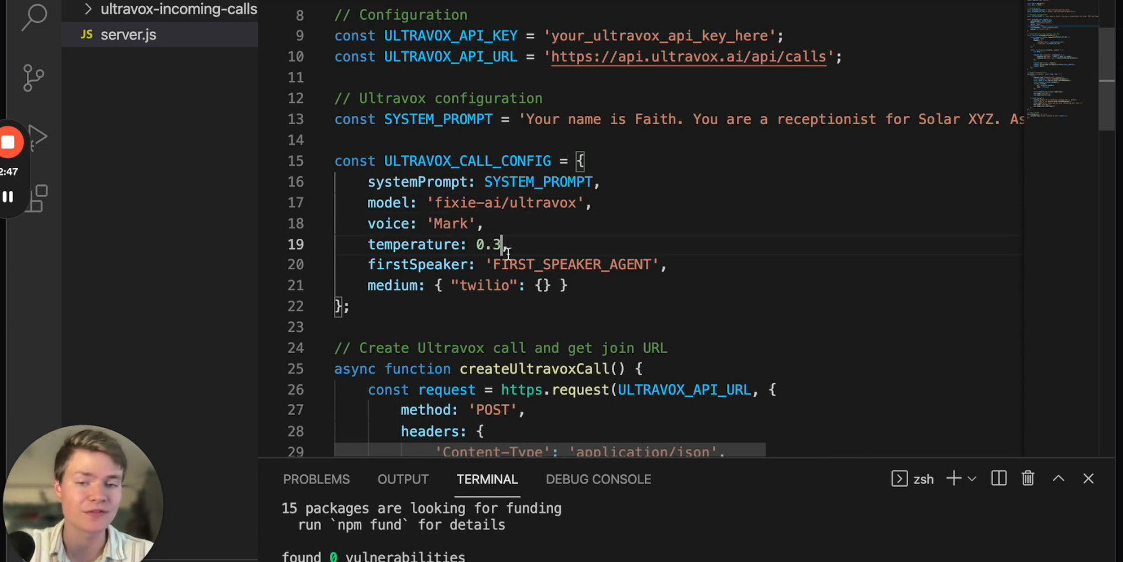
pyautogui.doubleClick(456, 224)
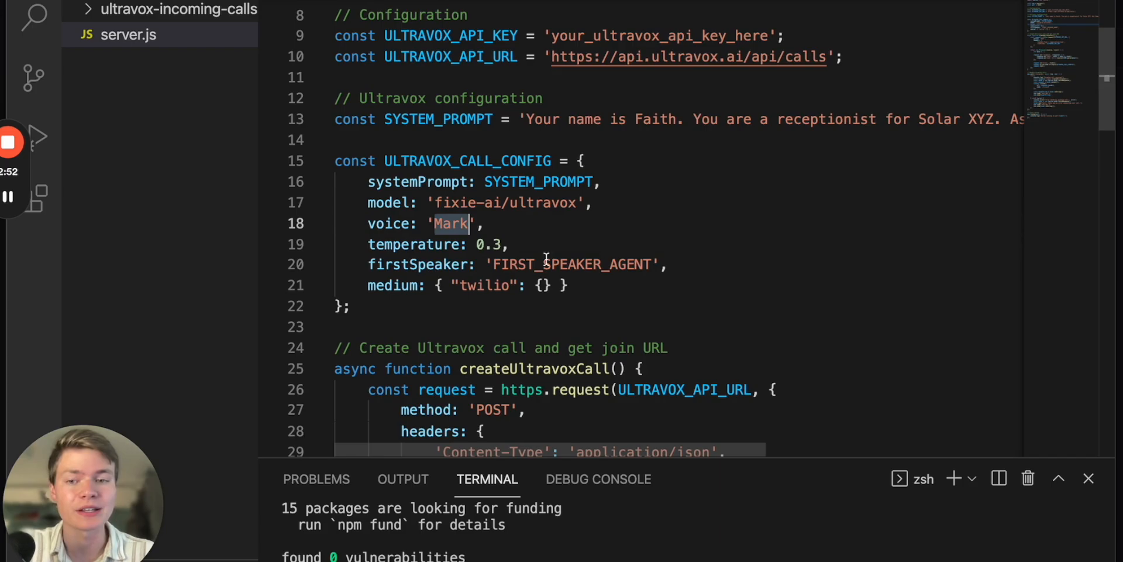
pyautogui.press('super+Tab')
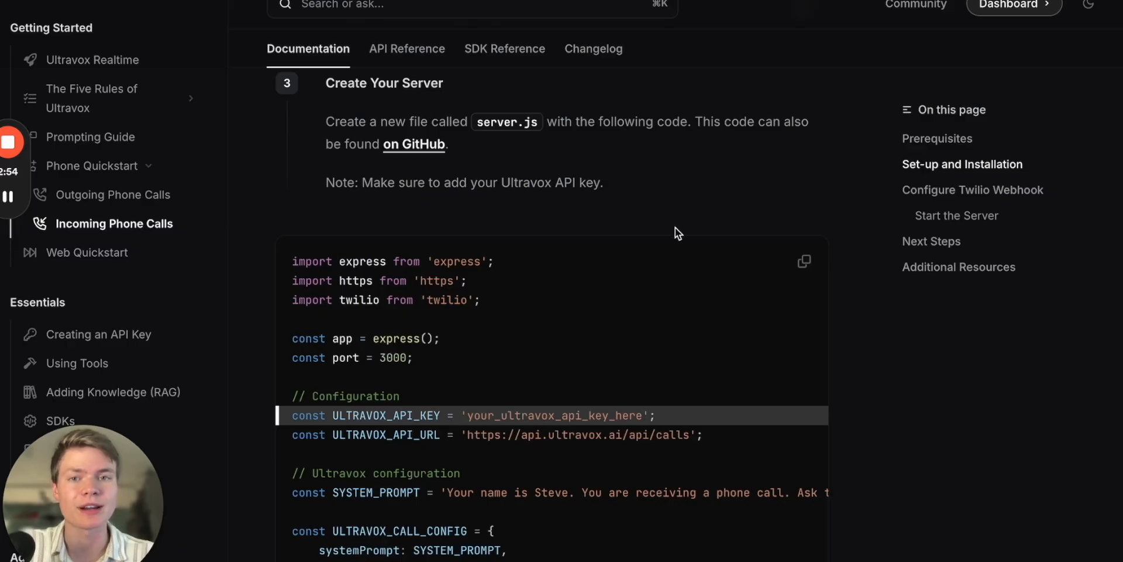
pyautogui.press('super+Tab')
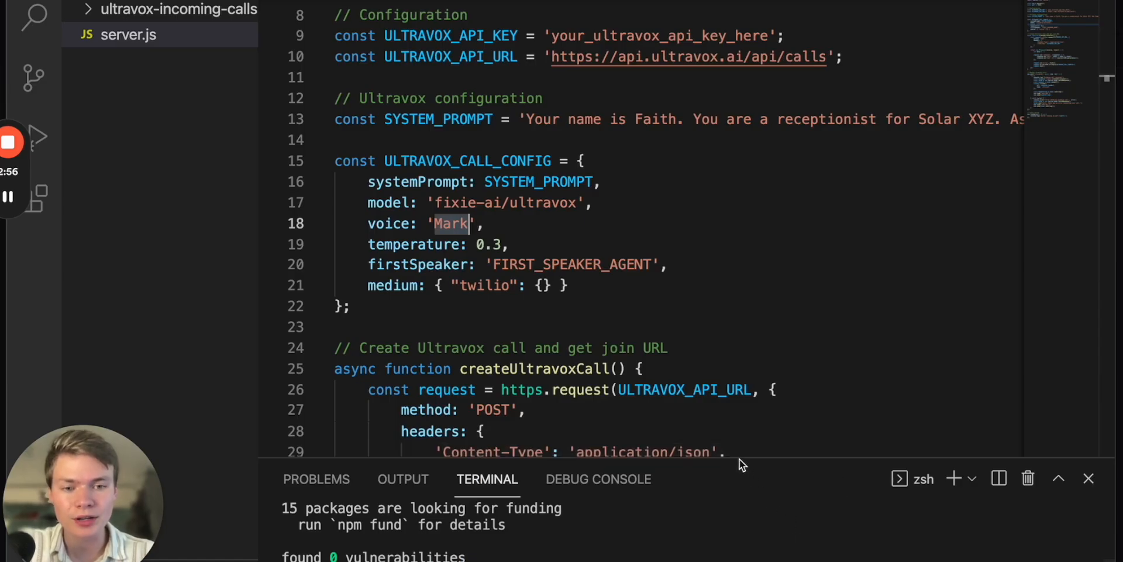
pyautogui.moveTo(737, 458); pyautogui.dragTo(736, 298)
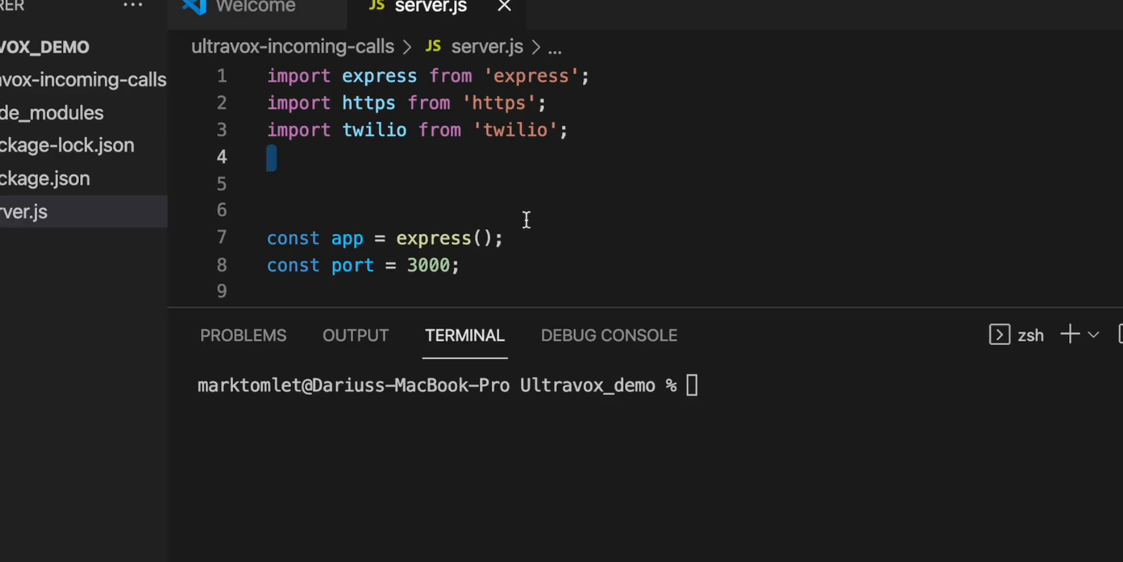
# Replace the three import lines with require() statements and save server.js.
pyautogui.press('Down')
pyautogui.press('Down')
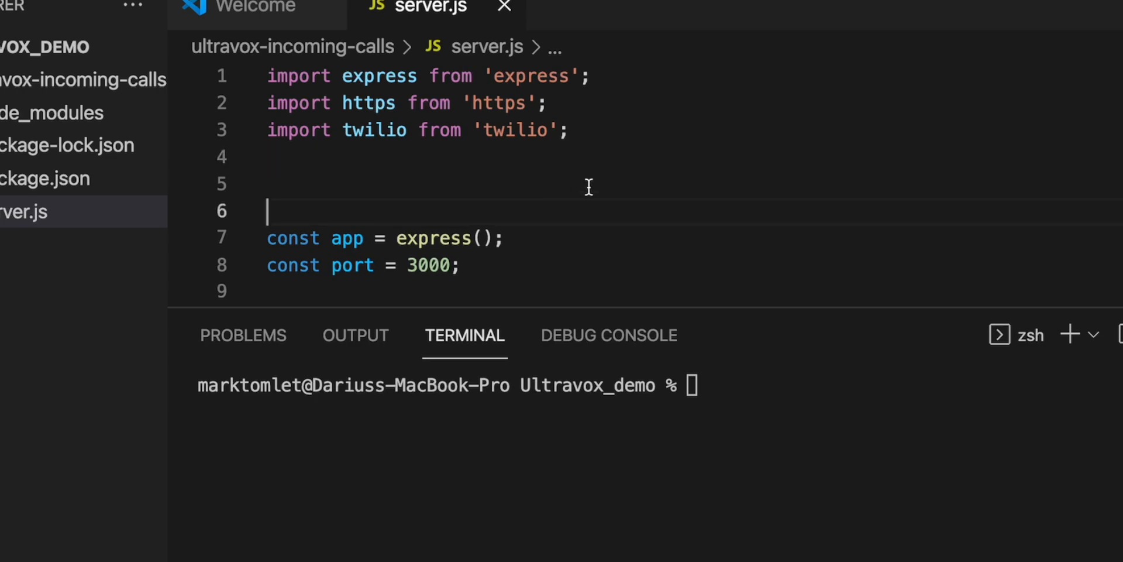
pyautogui.moveTo(286, 130); pyautogui.dragTo(505, 131)
pyautogui.click(579, 150)
pyautogui.moveTo(574, 130); pyautogui.dragTo(268, 75)
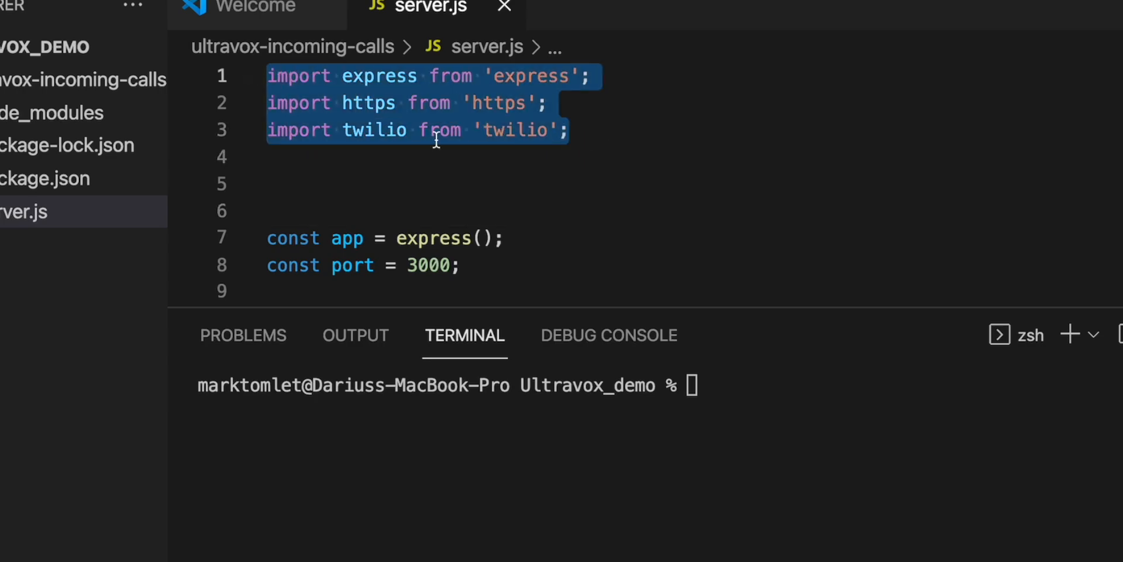
pyautogui.write("const express = require('express'); const https = require('https'); const twilio = require('twilio');")
pyautogui.press('Down')
pyautogui.hotkey('ctrl', 's')
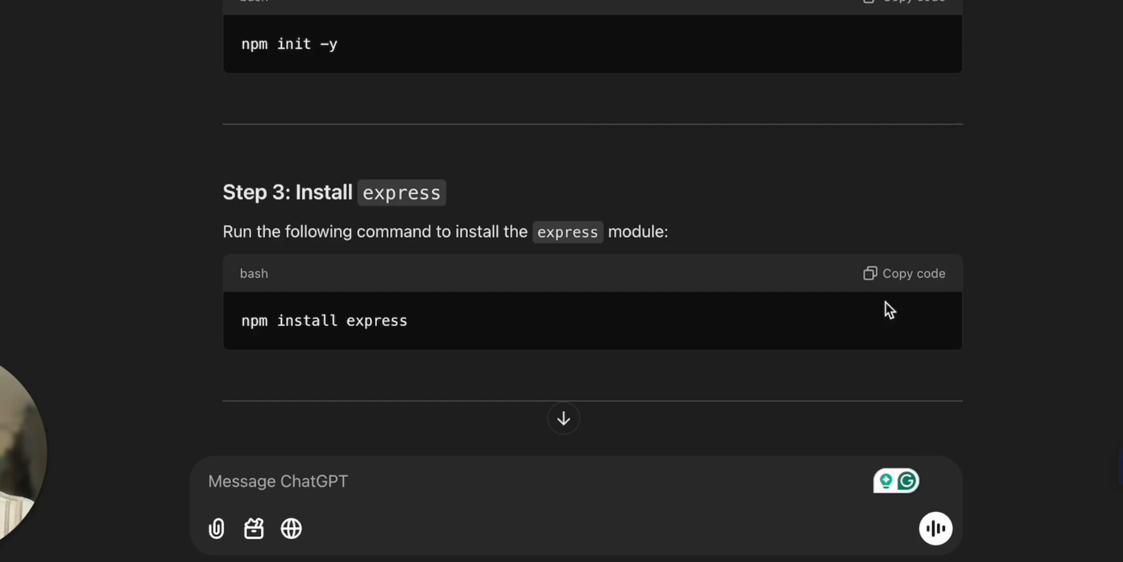
# Run npm install express in the terminal using the command from ChatGPT.
pyautogui.click(911, 273)
pyautogui.press('super+Tab')
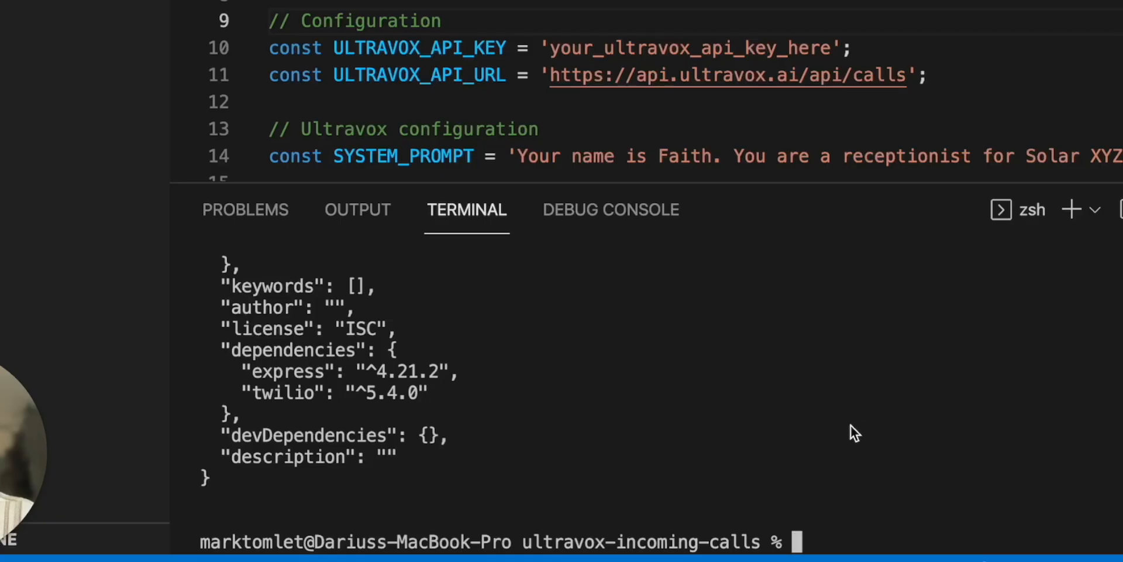
pyautogui.press('super+v')
pyautogui.press('Return')
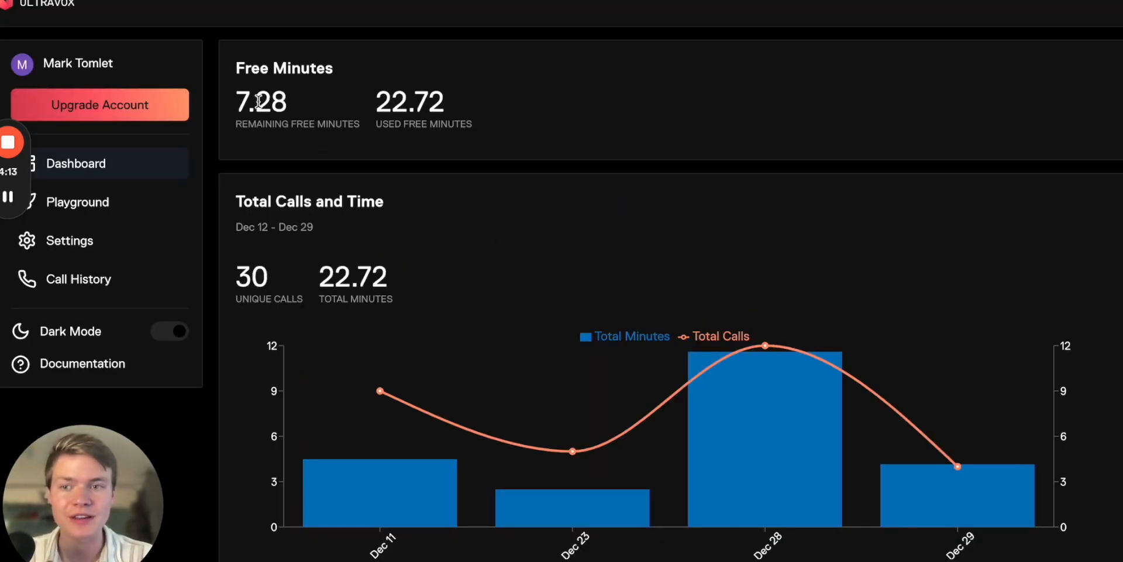
# Check the remaining free minutes in Ultravox and the API key placeholder in server.js.
pyautogui.doubleClick(260, 101)
pyautogui.click(272, 153)
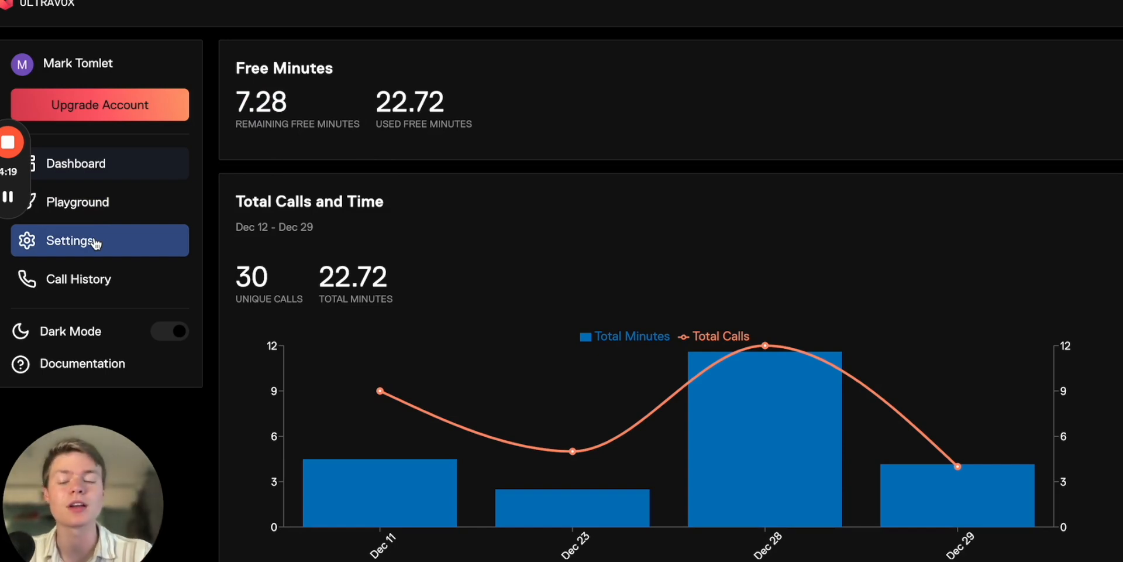
pyautogui.press('super+Tab')
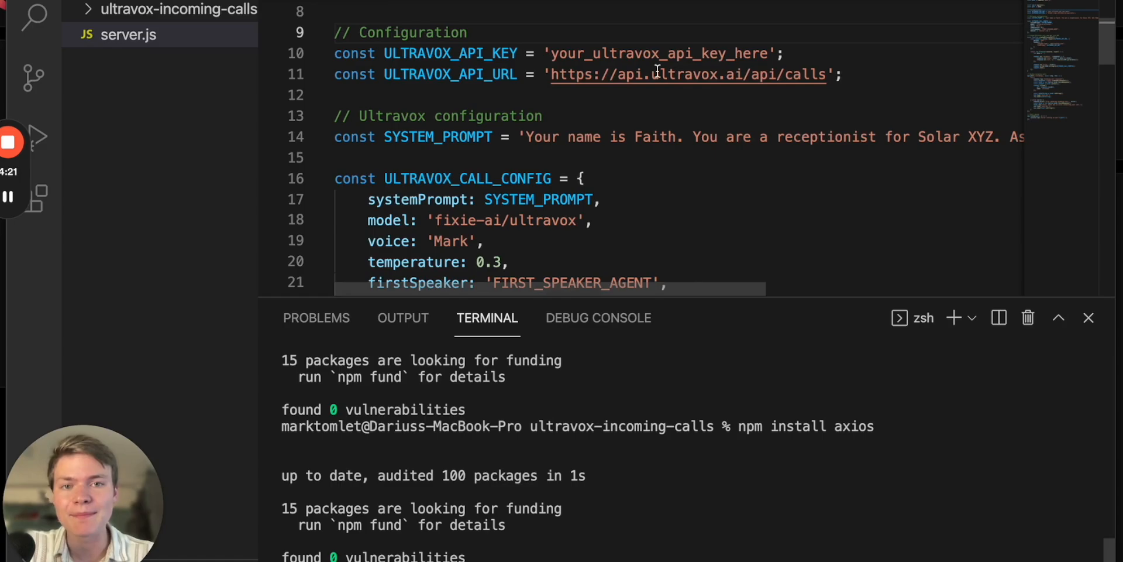
pyautogui.doubleClick(651, 52)
pyautogui.press('super+Tab')
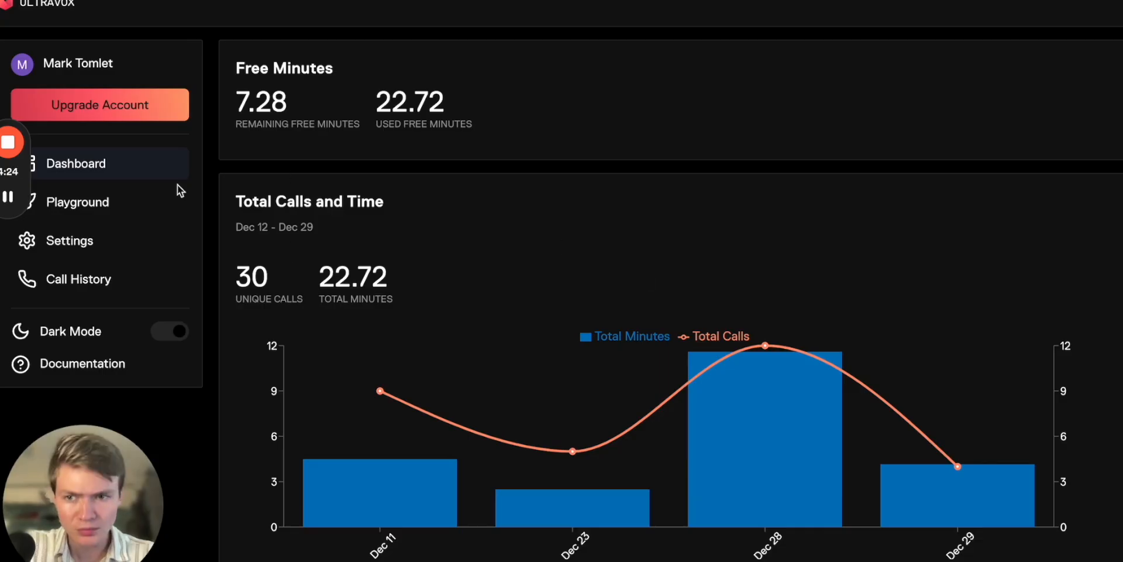
# Choose Dakota Flash V2 as the voice in the Ultravox Playground.
pyautogui.click(78, 200)
pyautogui.click(351, 120)
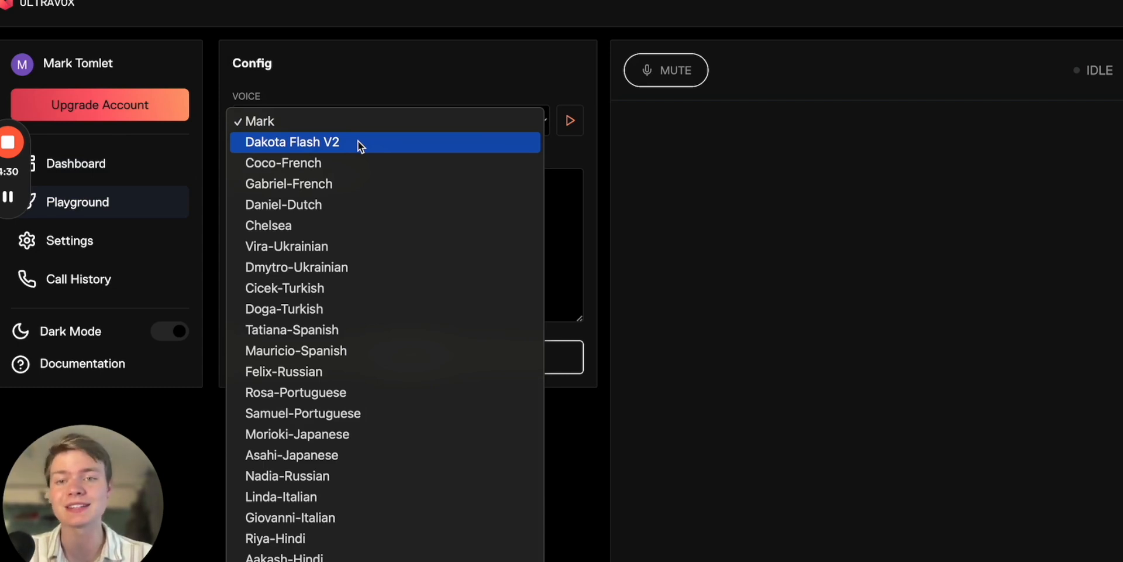
pyautogui.click(358, 141)
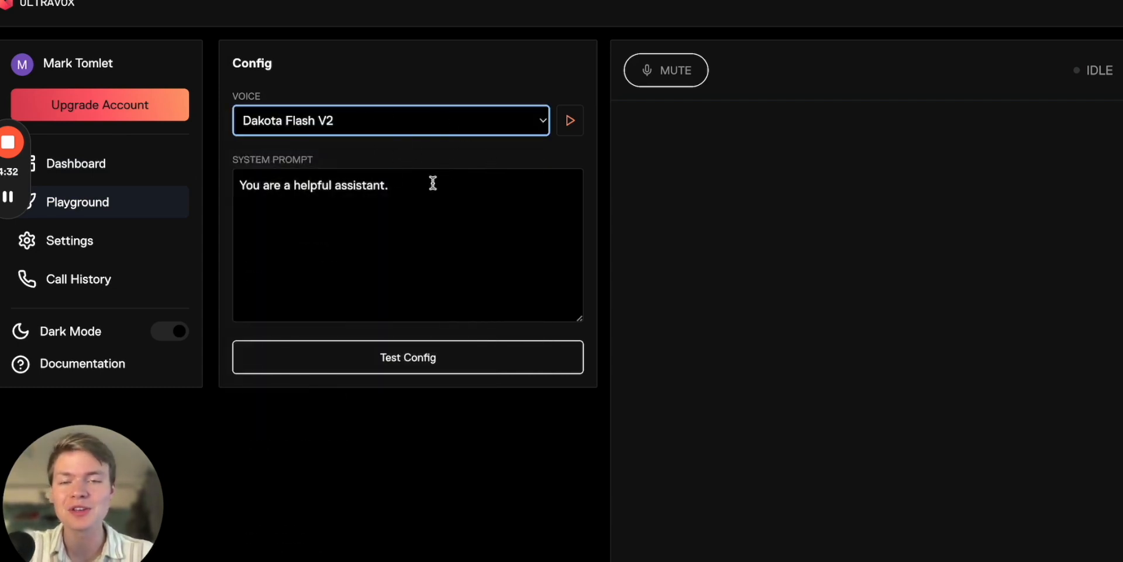
pyautogui.press('super+Tab')
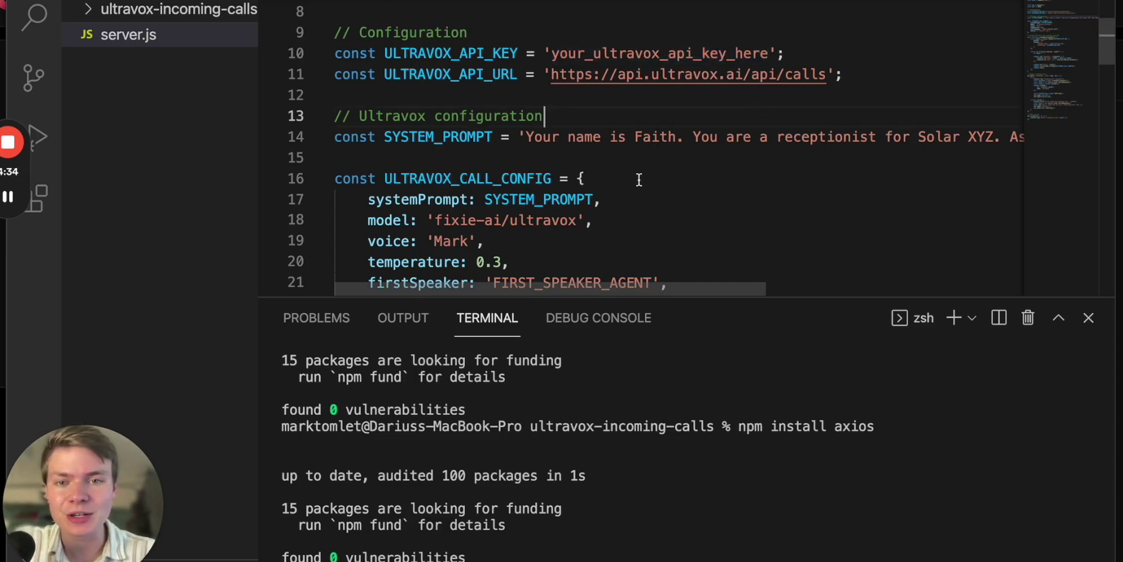
pyautogui.scroll(-1, 639, 180)
# Replace the voice Mark with Dakota Flash V2 in the call config.
pyautogui.doubleClick(450, 174)
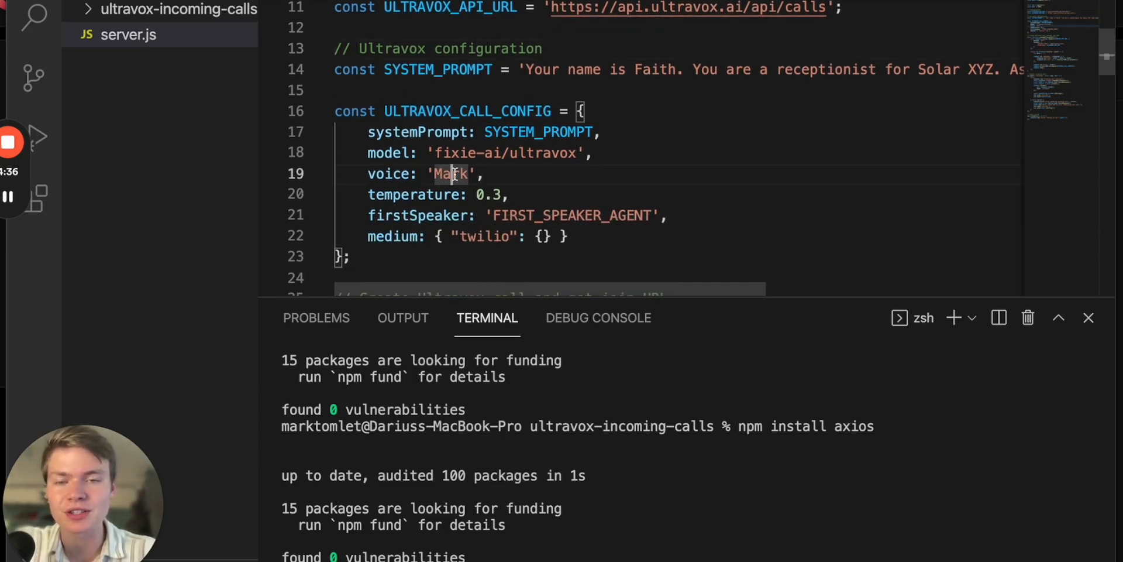
pyautogui.write('Dakota Flash V2')
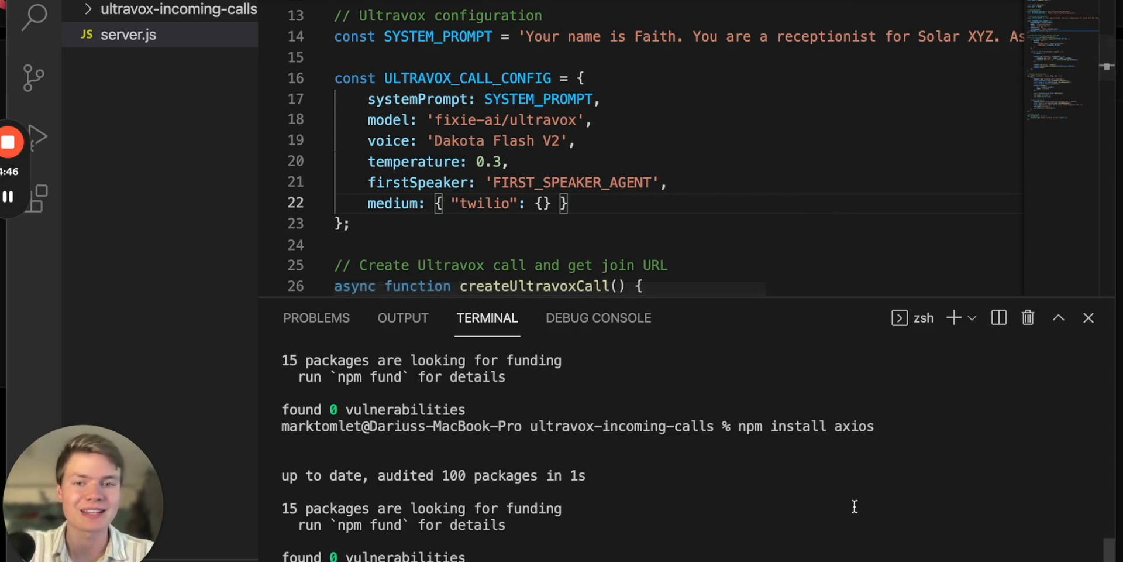
pyautogui.scroll(-1, 723, 263)
pyautogui.click(645, 245)
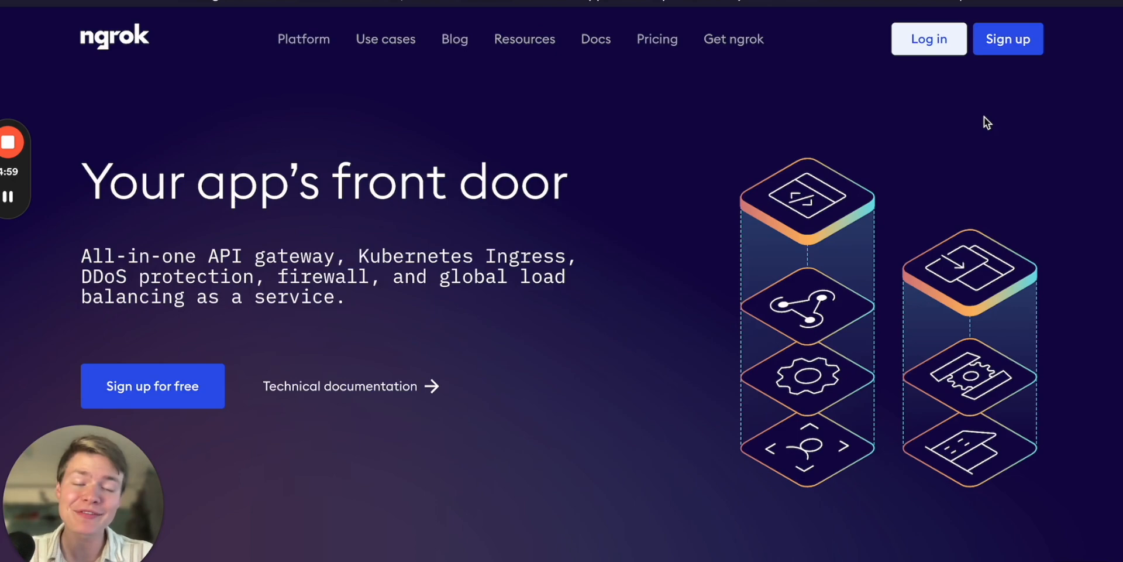
# Log in to ngrok, then move on to the Ultravox docs' ngrok and webhook steps.
pyautogui.click(926, 38)
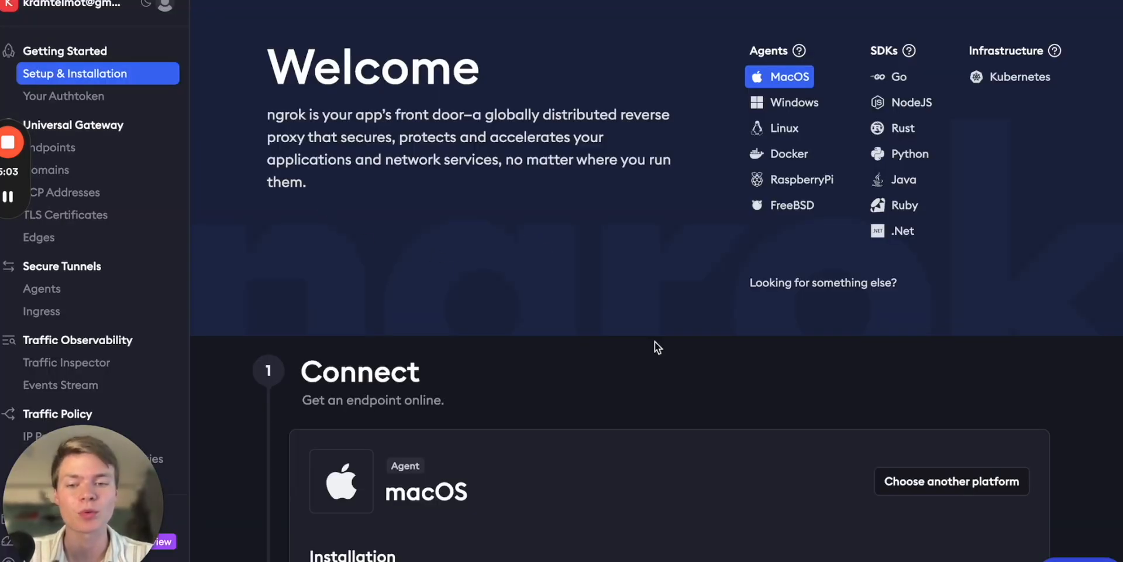
pyautogui.scroll(-1, 685, 380)
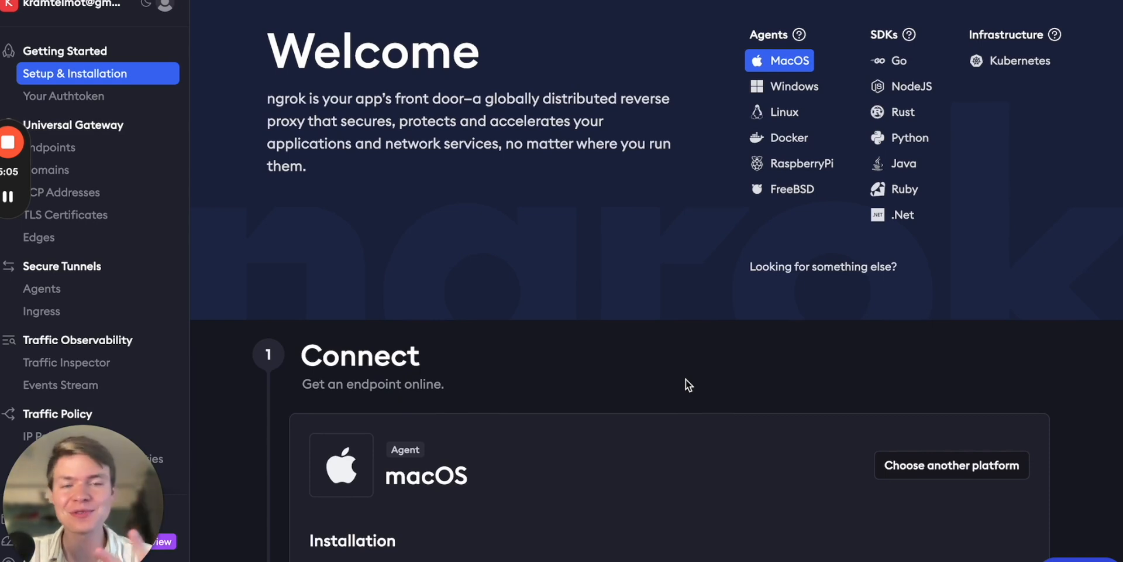
pyautogui.scroll(-3, 793, 469)
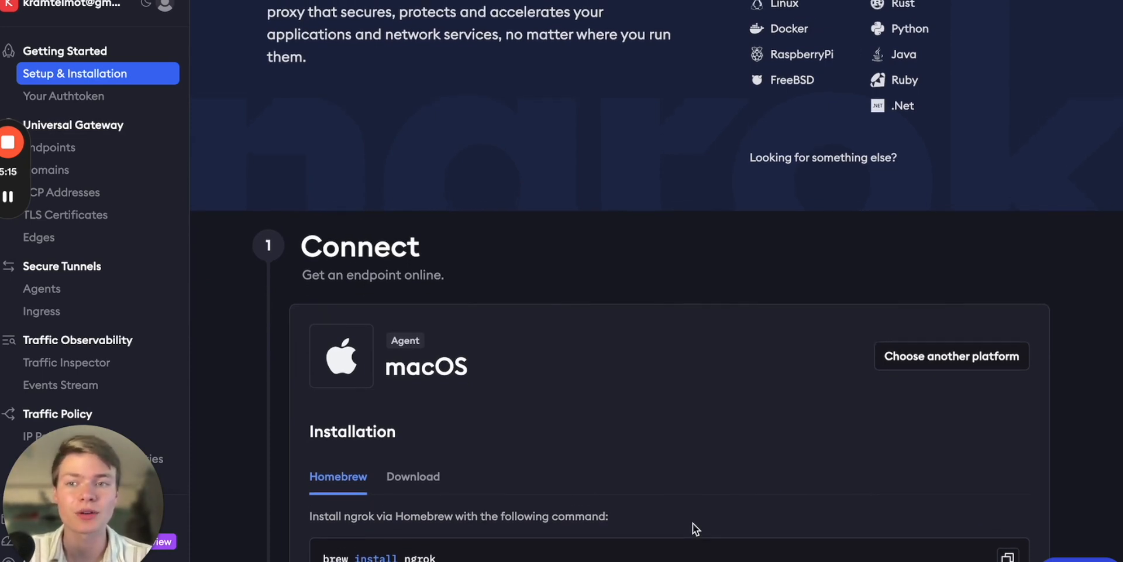
pyautogui.press('super+Tab')
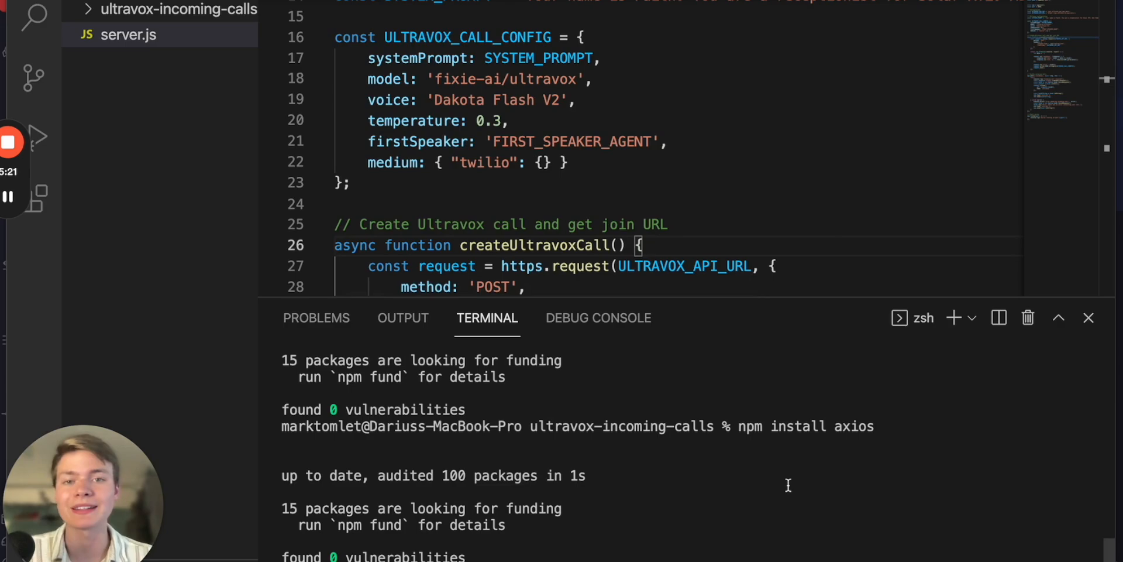
pyautogui.press('super+Tab')
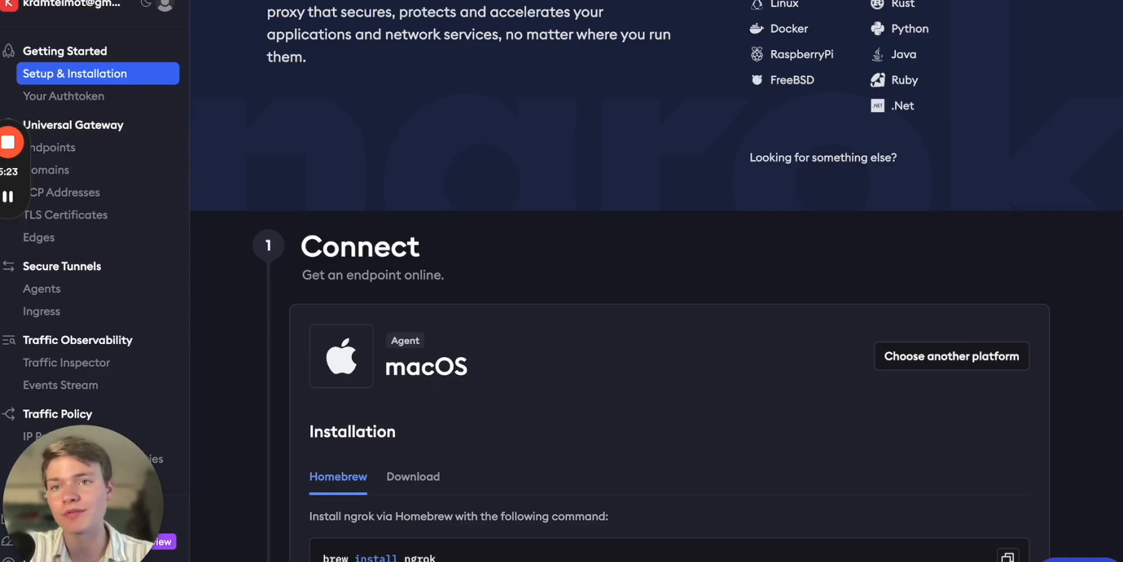
pyautogui.hotkey('ctrl', 'Tab')
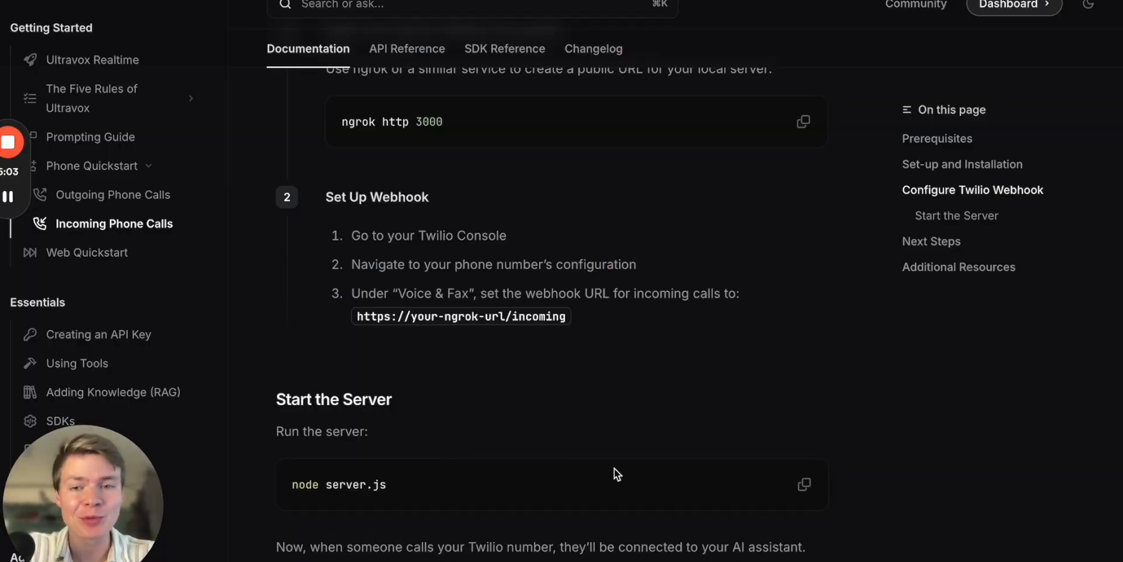
# Run node server.js and confirm the server is running on port 3000.
pyautogui.press('super+Tab')
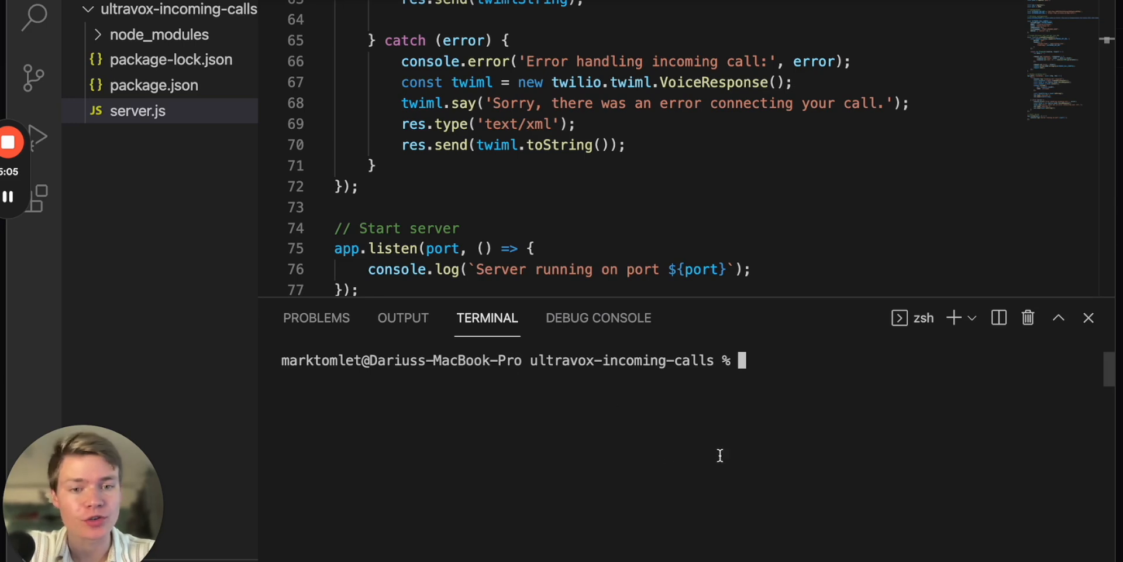
pyautogui.write('node')
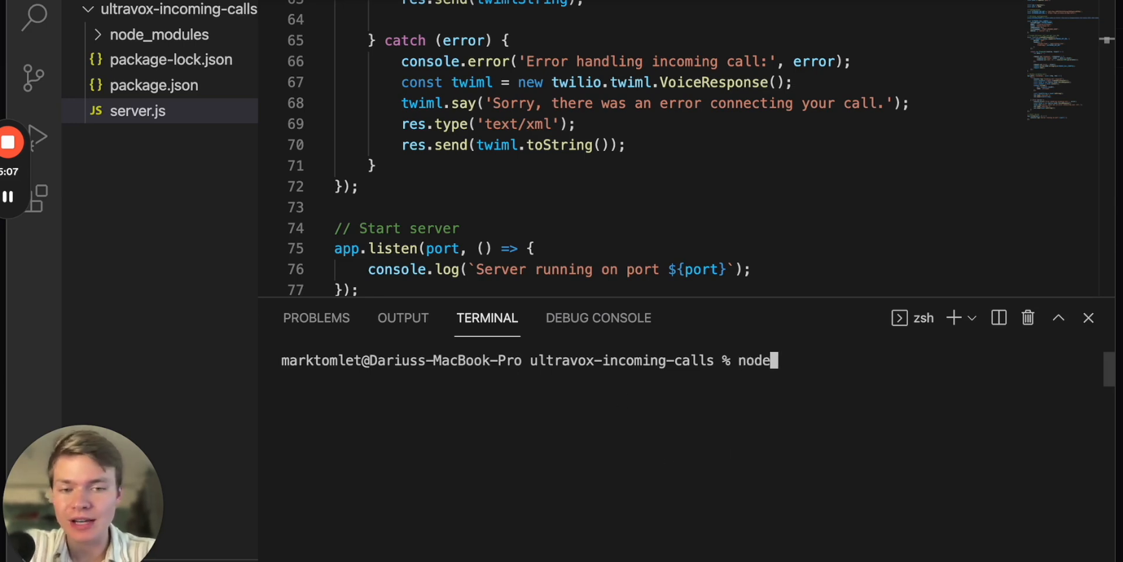
pyautogui.write(' server.js')
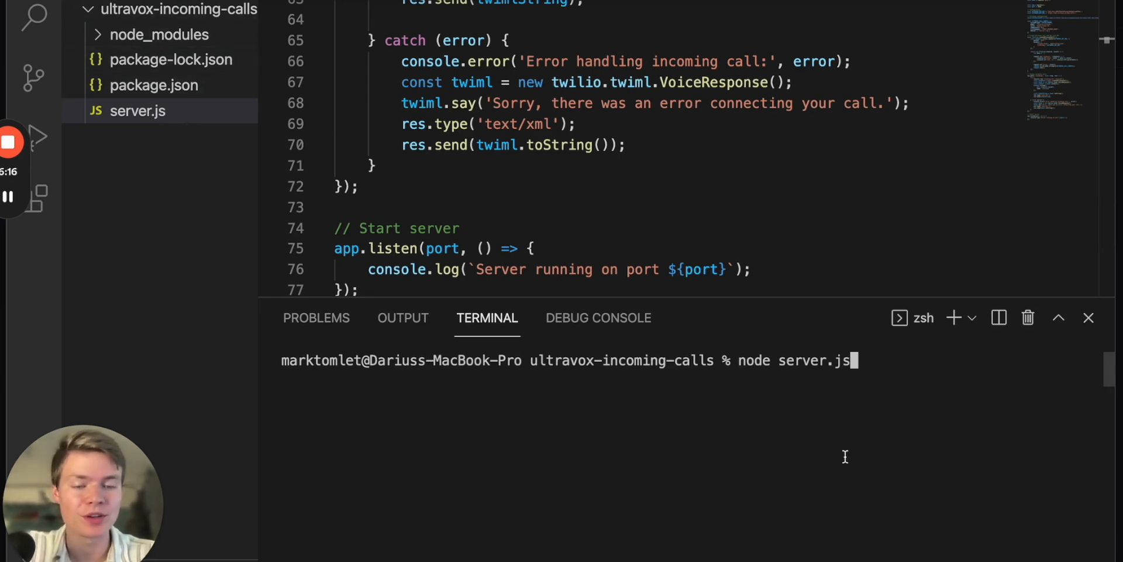
pyautogui.press('Return')
pyautogui.moveTo(294, 382); pyautogui.dragTo(456, 378)
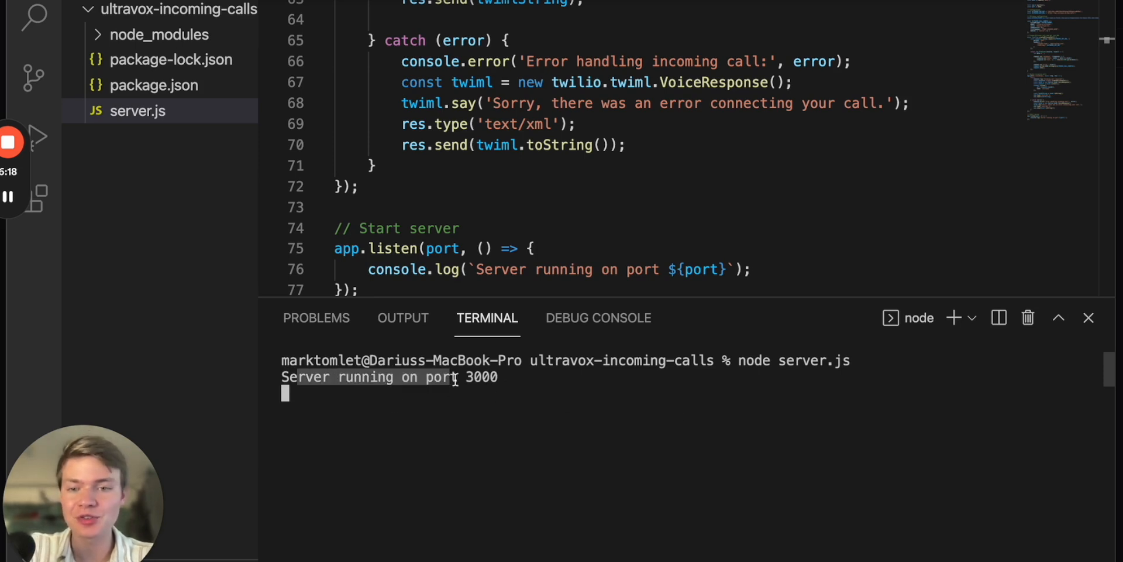
pyautogui.click(506, 384)
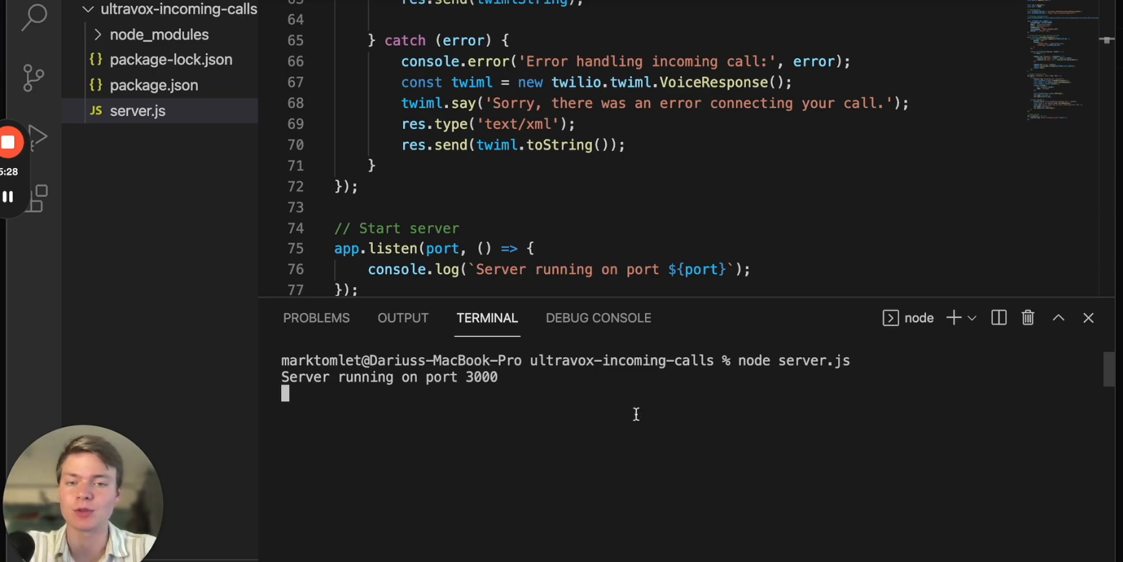
# Review the webhook instructions in the Ultravox docs and the Twilio active numbers list.
pyautogui.press('super+Tab')
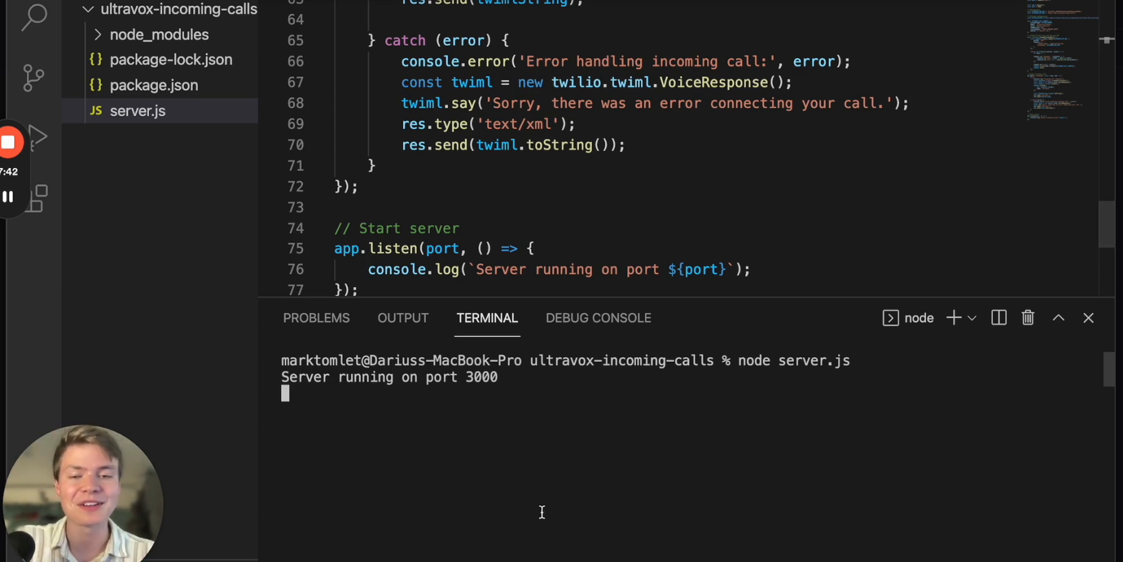
pyautogui.press('super+Tab')
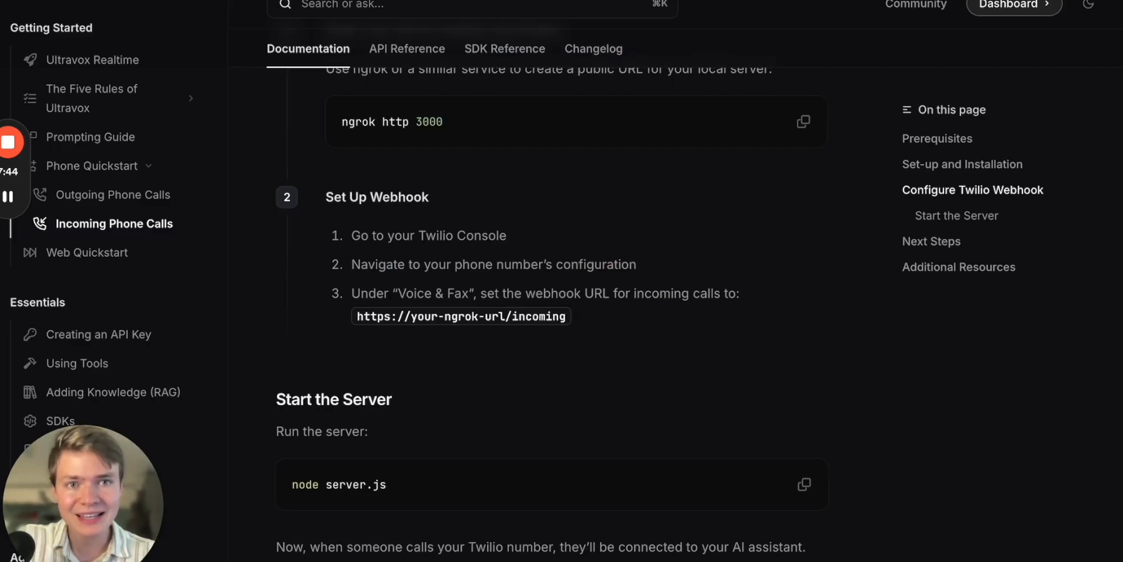
pyautogui.press('super+Tab')
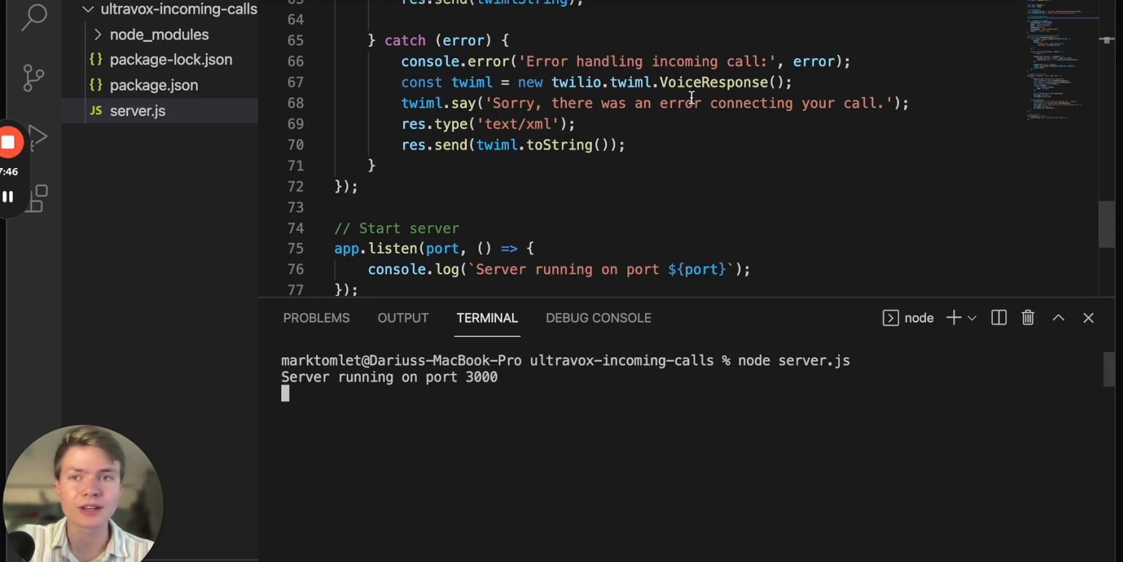
pyautogui.press('super+Tab')
pyautogui.hotkey('ctrl', 'Tab')
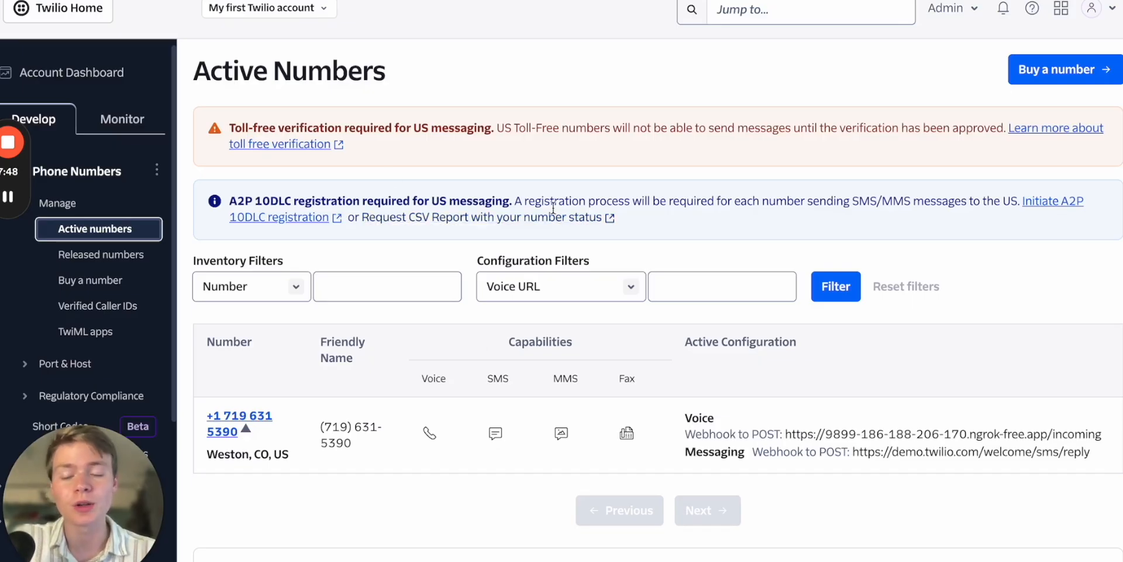
pyautogui.press('super+Tab')
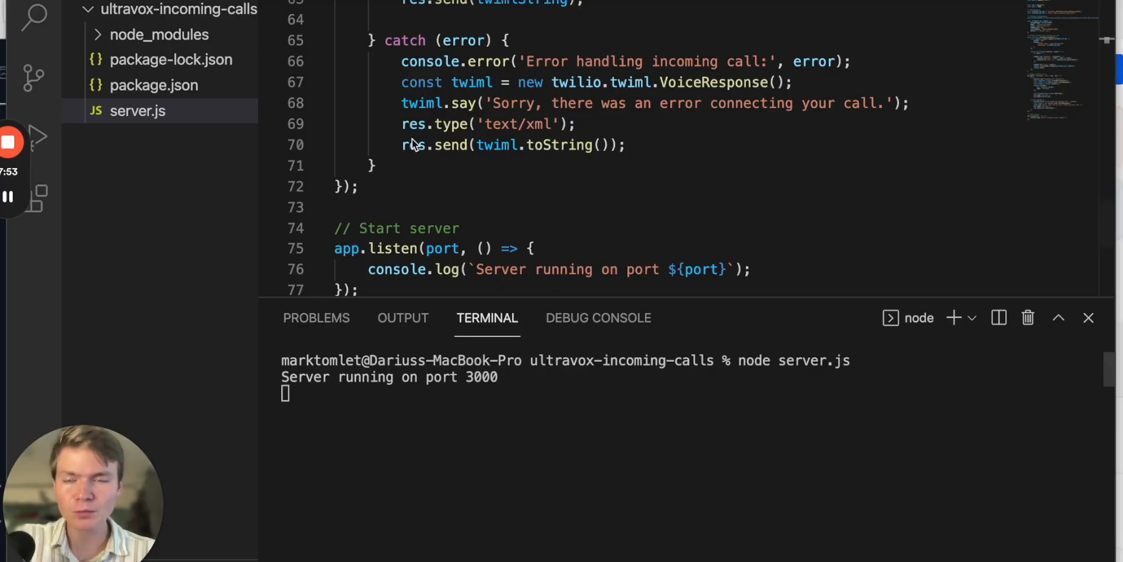
pyautogui.press('super+Tab')
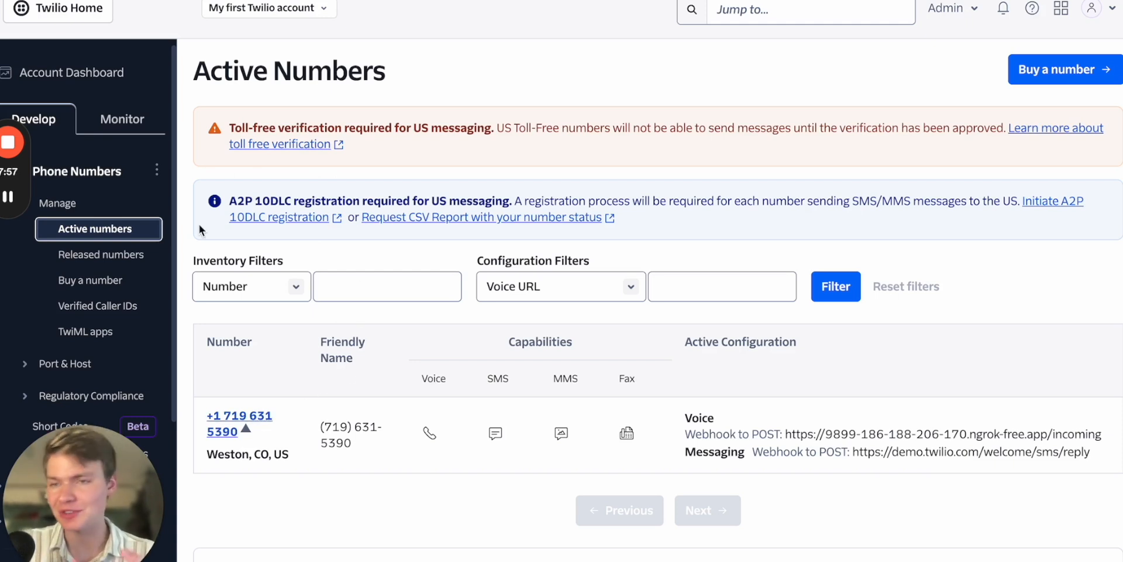
# Open the Twilio number's configuration and keep the incoming-call webhook method as POST.
pyautogui.click(248, 423)
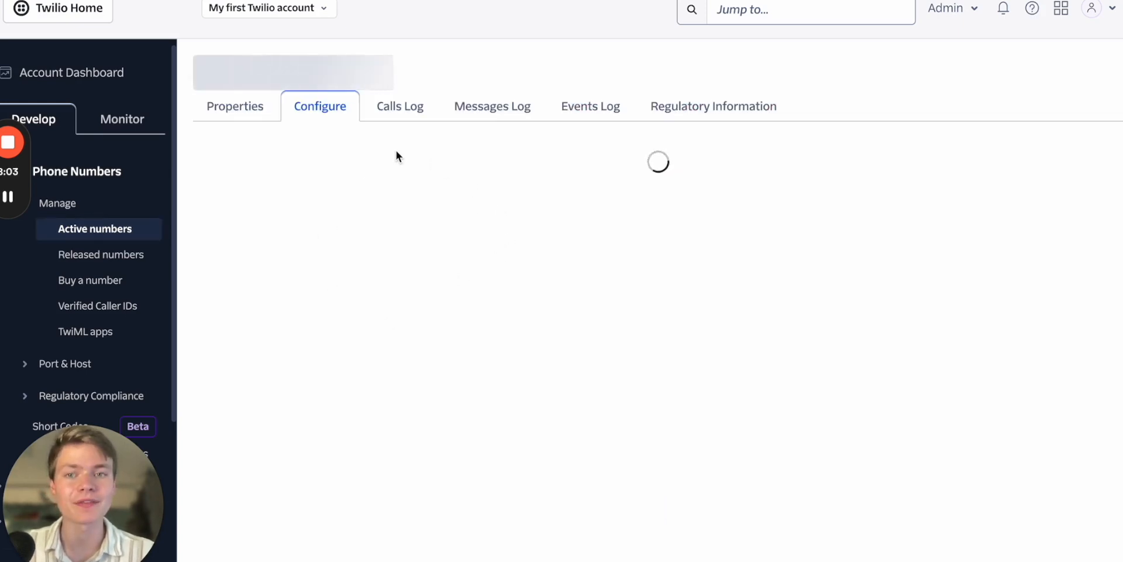
pyautogui.scroll(-5, 751, 333)
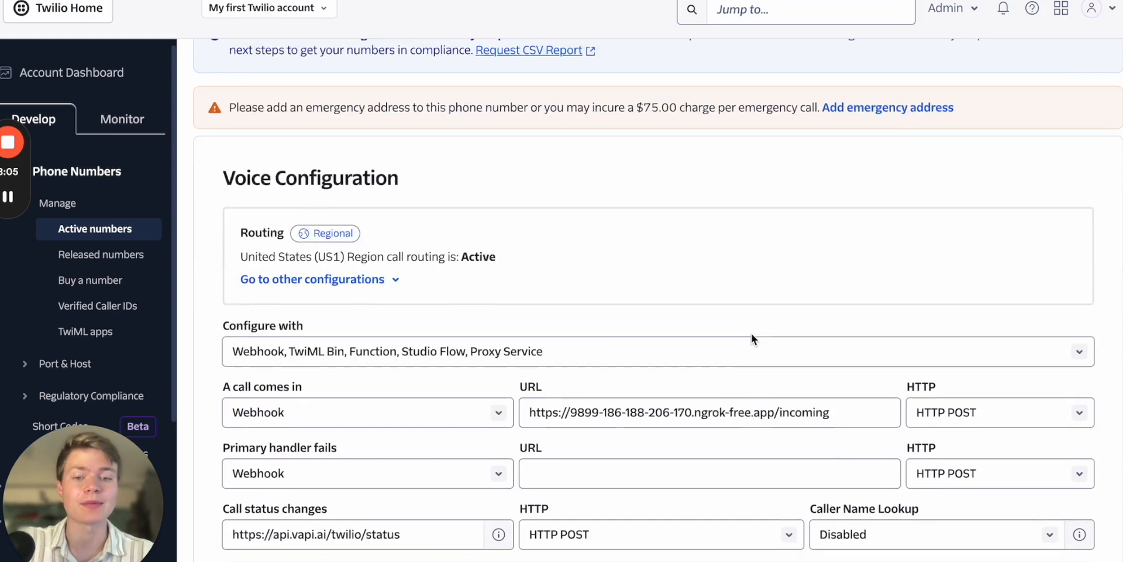
pyautogui.scroll(-1, 751, 333)
pyautogui.scroll(-1, 814, 352)
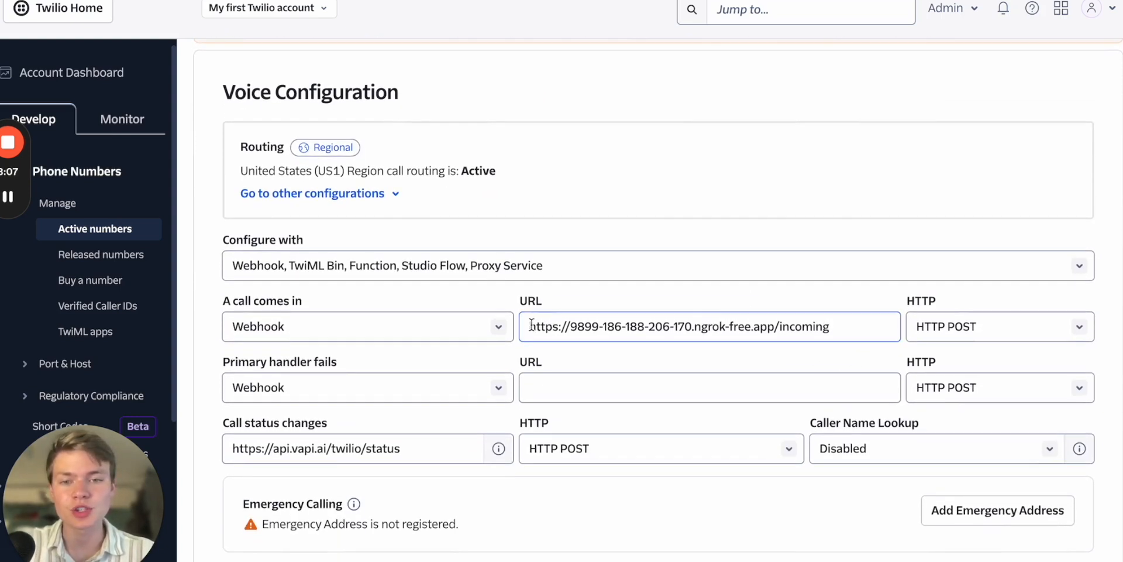
pyautogui.moveTo(530, 325); pyautogui.dragTo(893, 326)
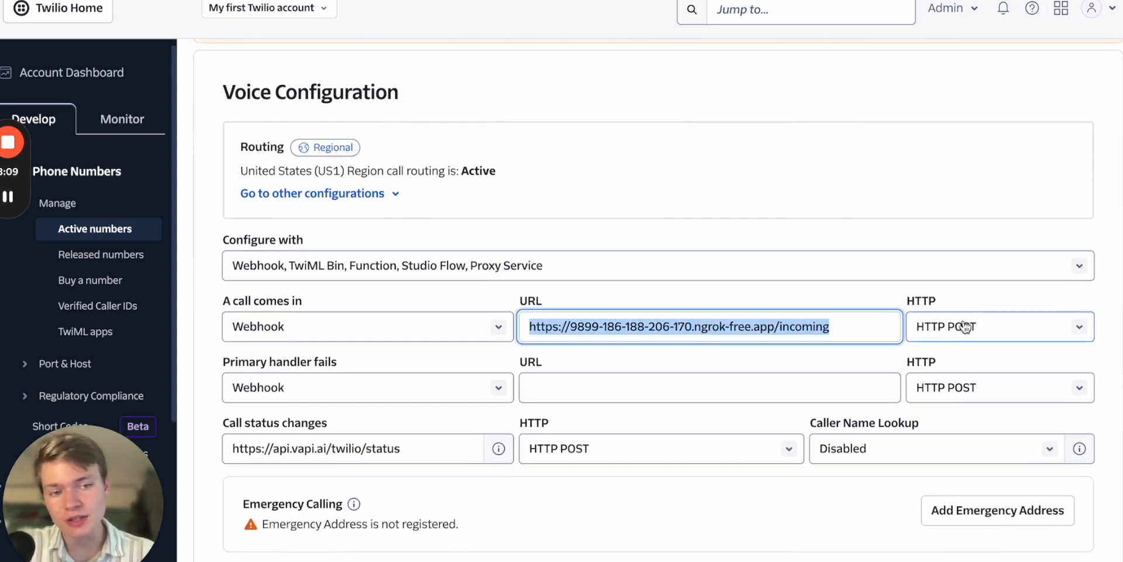
pyautogui.click(984, 327)
pyautogui.click(807, 327)
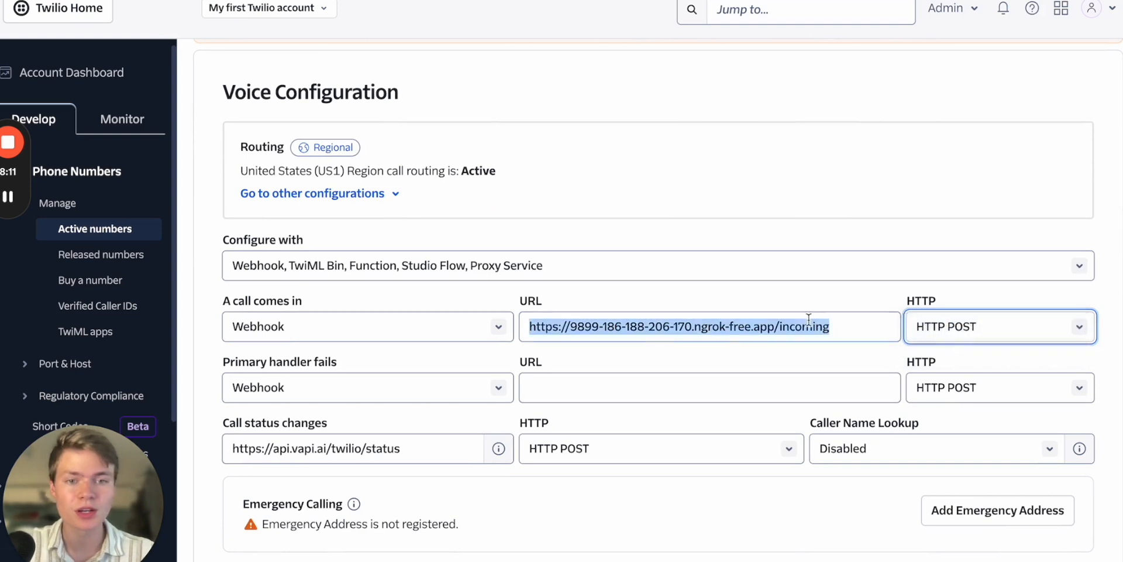
# Delete the old ngrok webhook URL and bring Visual Studio Code to the front.
pyautogui.click(843, 327)
pyautogui.tripleClick(831, 326)
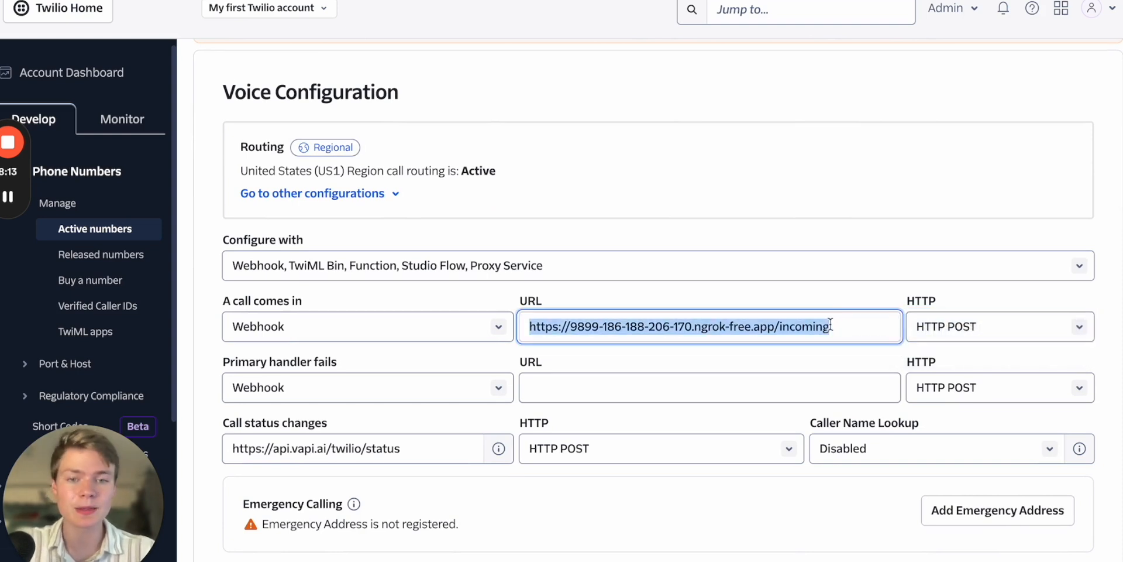
pyautogui.press('BackSpace')
pyautogui.click(805, 367)
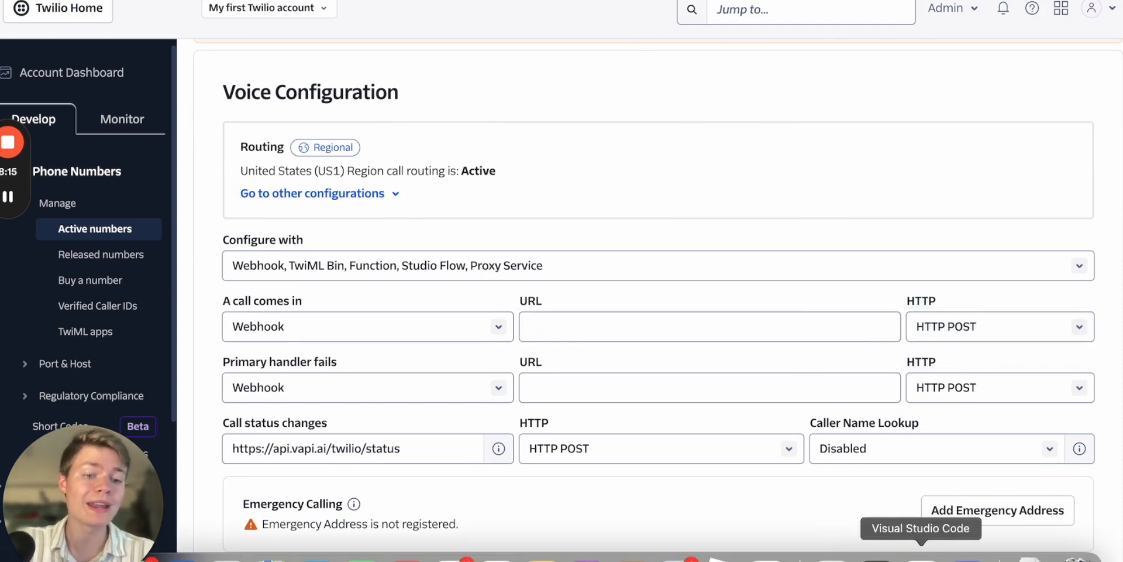
pyautogui.click(920, 551)
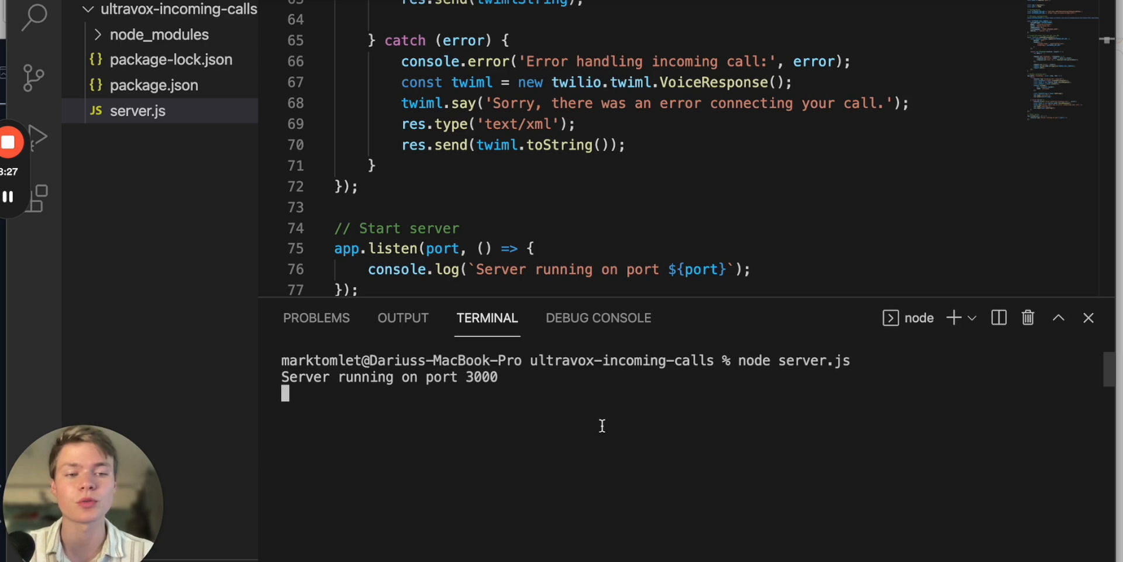
# Start a second terminal and paste 'ngrok http 3000' copied from the Ultravox docs.
pyautogui.click(955, 318)
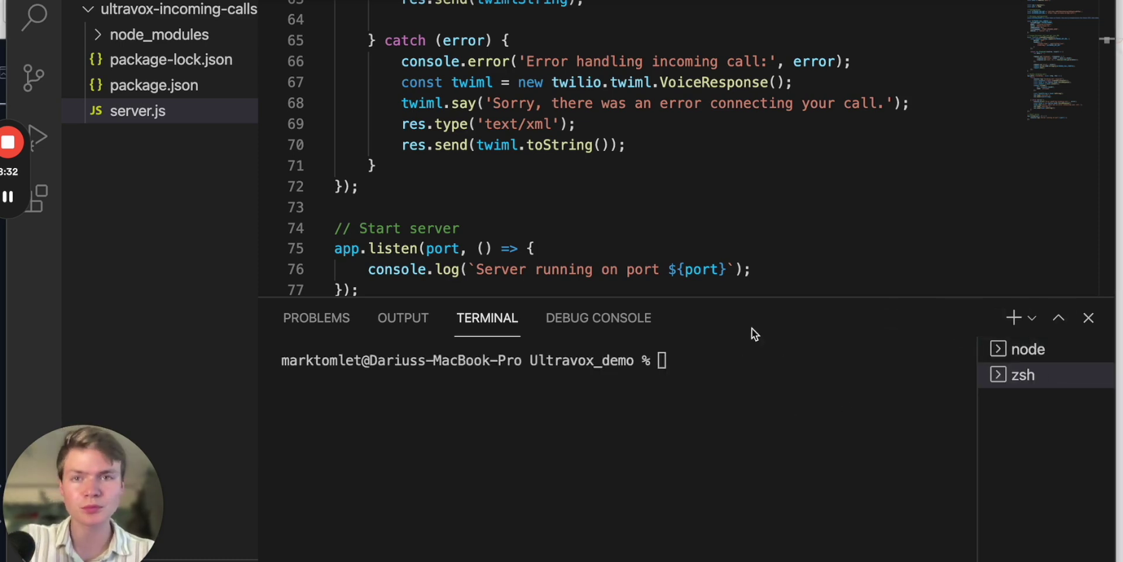
pyautogui.press('super+Tab')
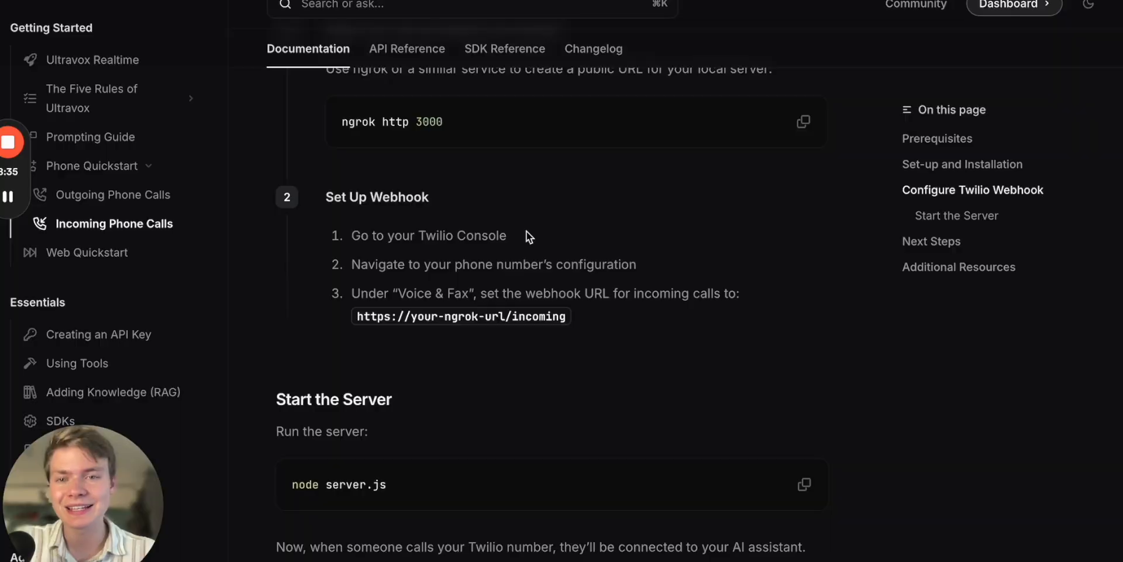
pyautogui.scroll(-2, 527, 235)
pyautogui.scroll(3, 675, 364)
pyautogui.scroll(3, 788, 301)
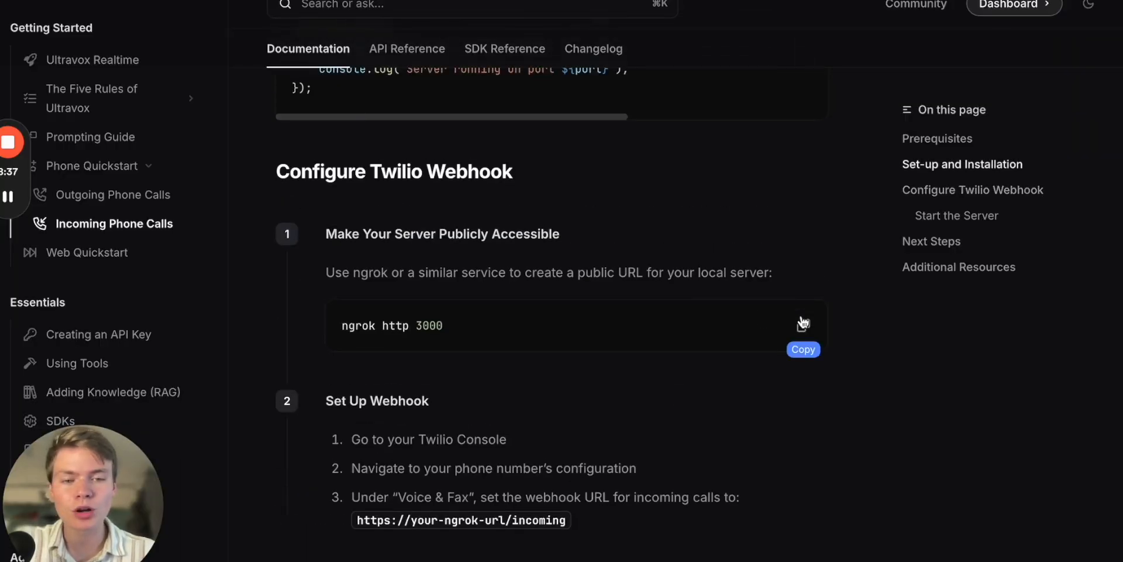
pyautogui.click(803, 323)
pyautogui.press('super+Tab')
pyautogui.press('super+v')
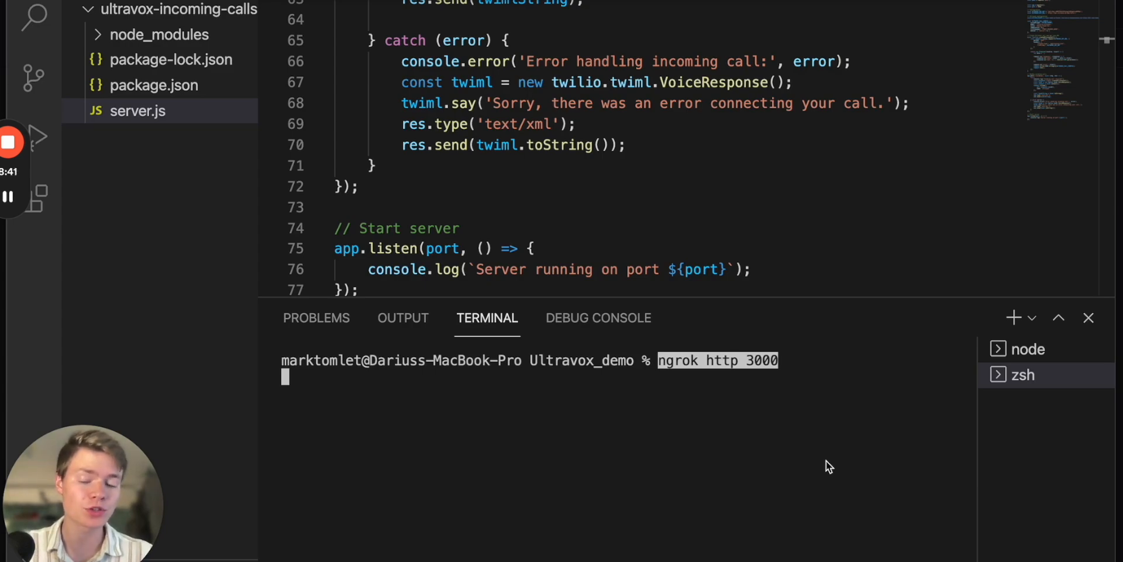
pyautogui.press('super+Tab')
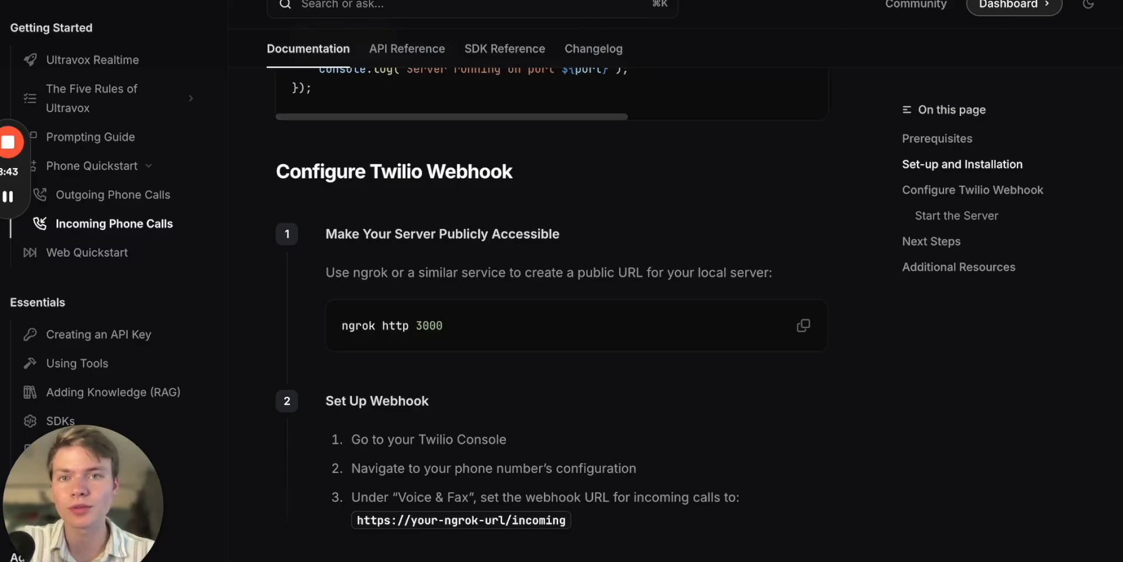
pyautogui.scroll(-1, 603, 194)
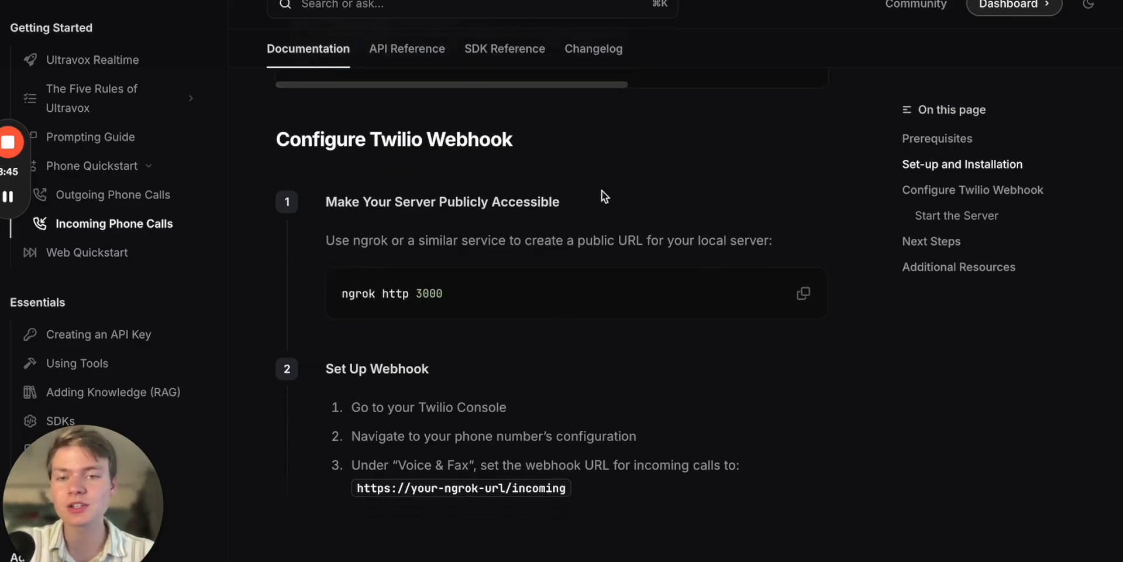
pyautogui.scroll(-1, 470, 265)
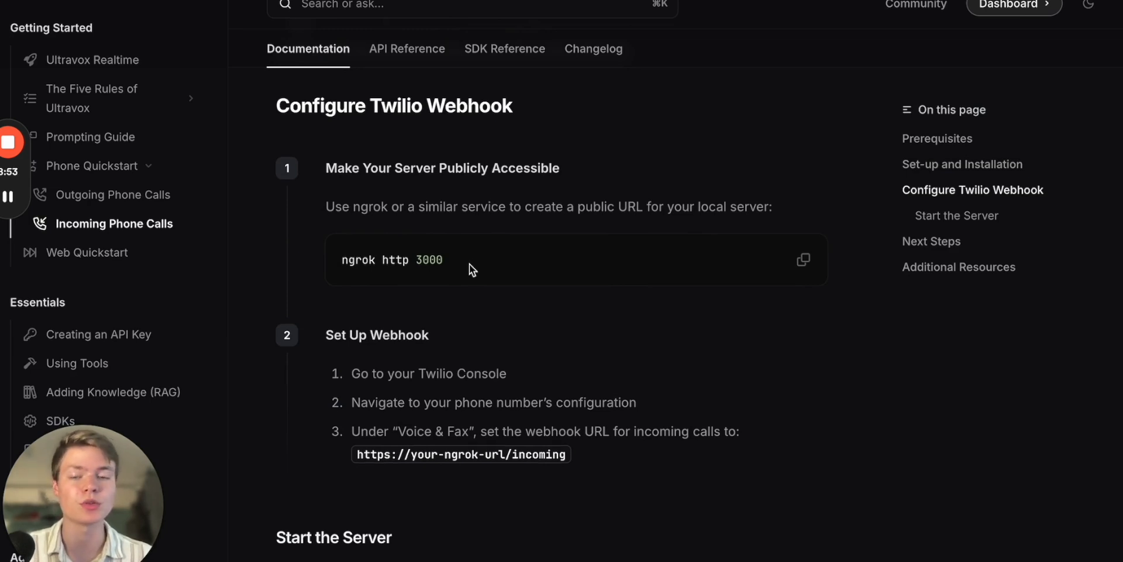
pyautogui.press('super+Tab')
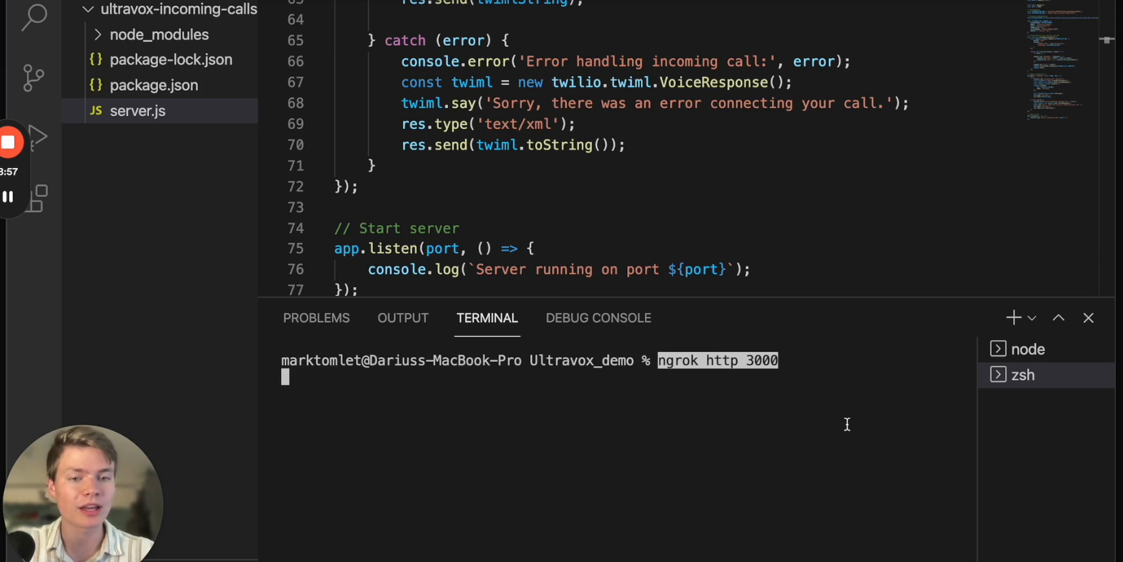
# Run ngrok on port 3000 and copy its public forwarding URL.
pyautogui.press('Return')
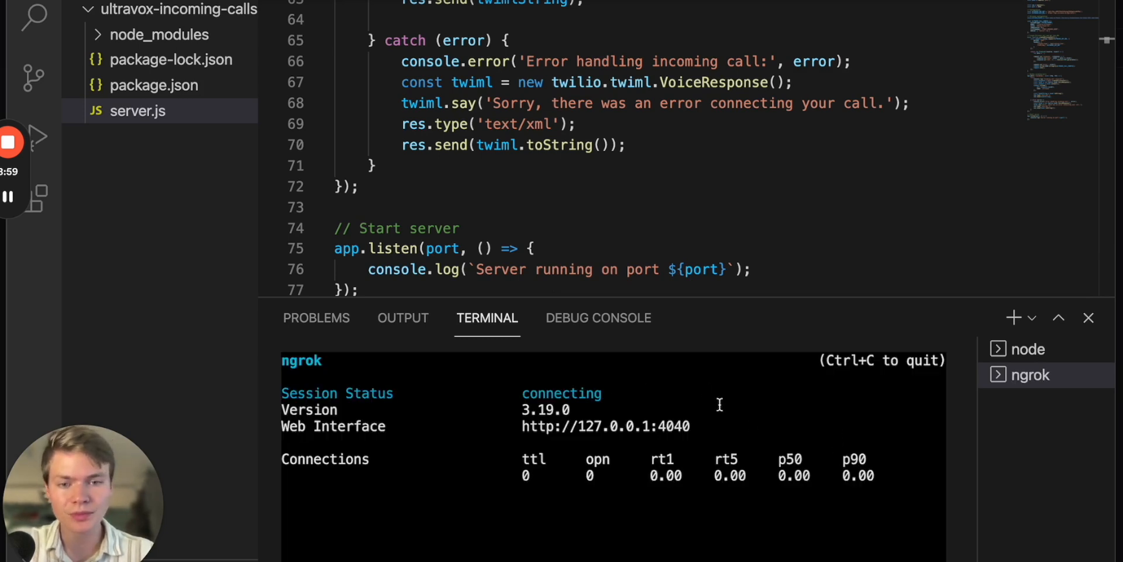
pyautogui.click(1022, 349)
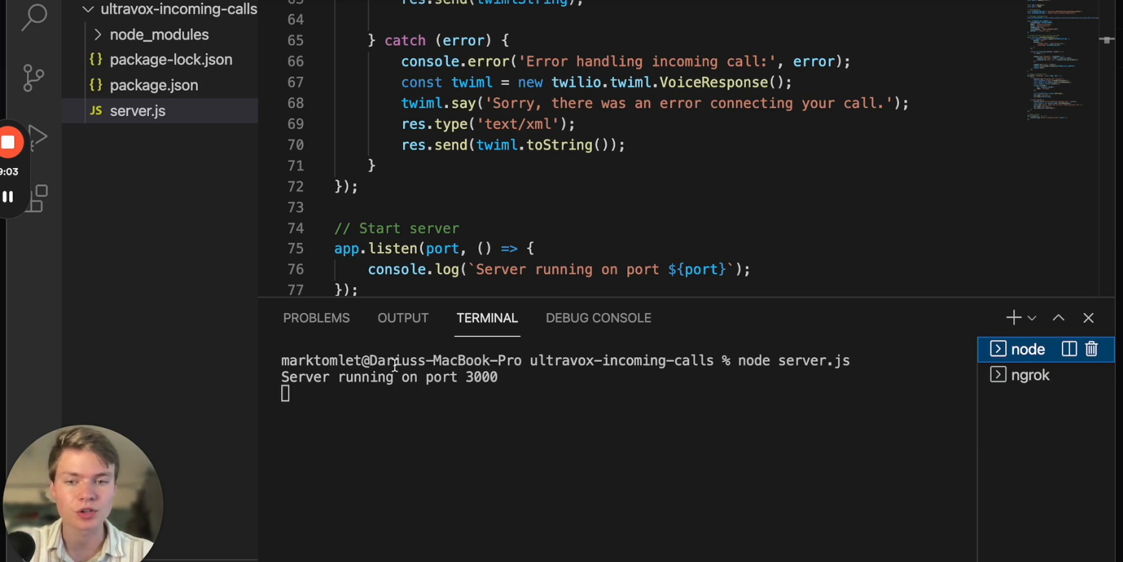
pyautogui.click(1030, 375)
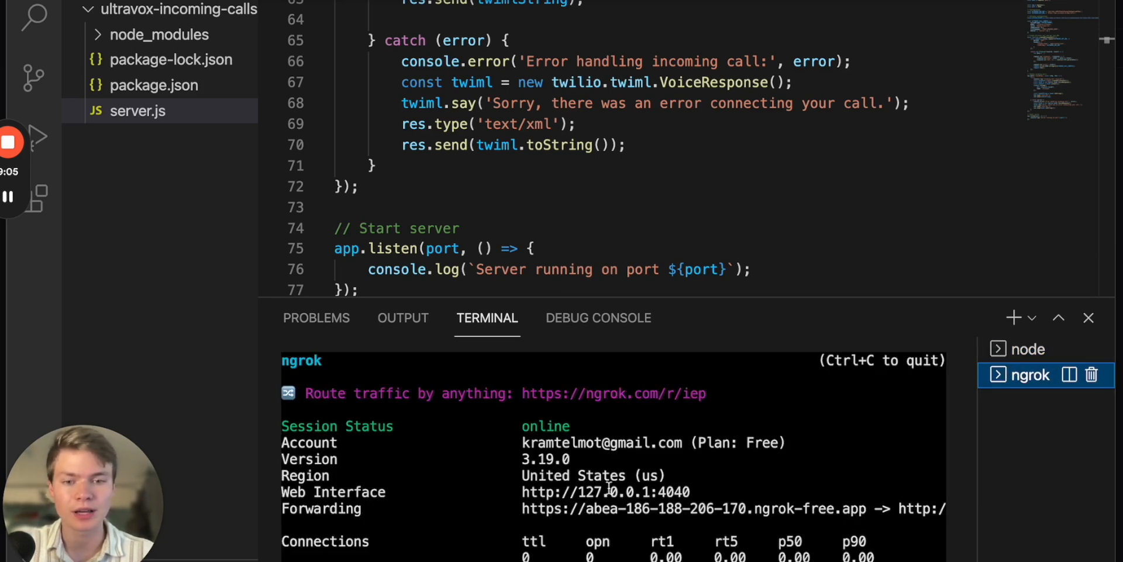
pyautogui.moveTo(867, 508); pyautogui.dragTo(524, 508)
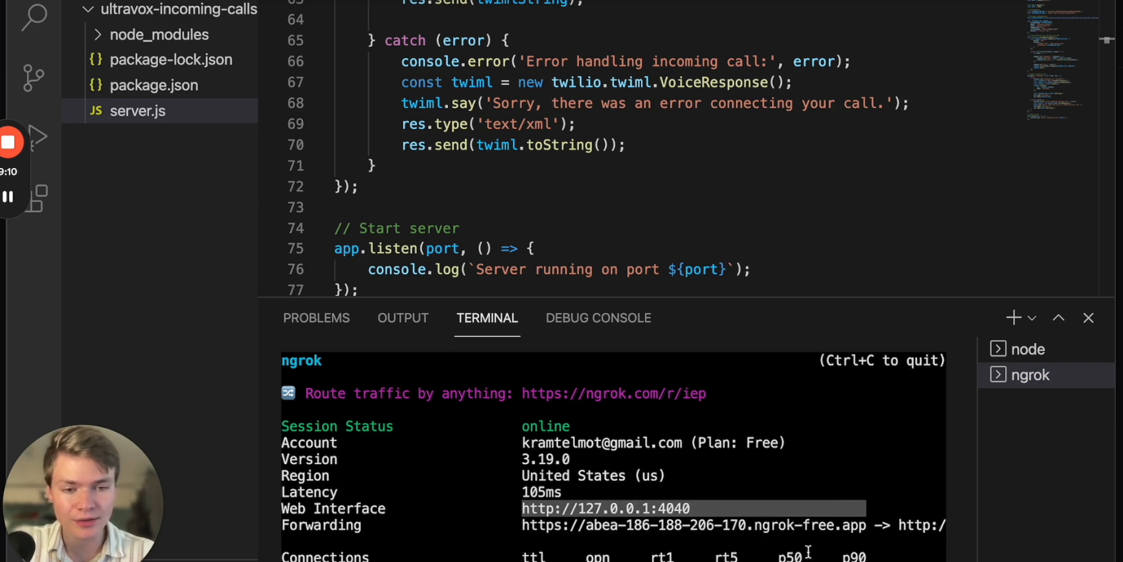
pyautogui.moveTo(867, 524); pyautogui.dragTo(524, 525)
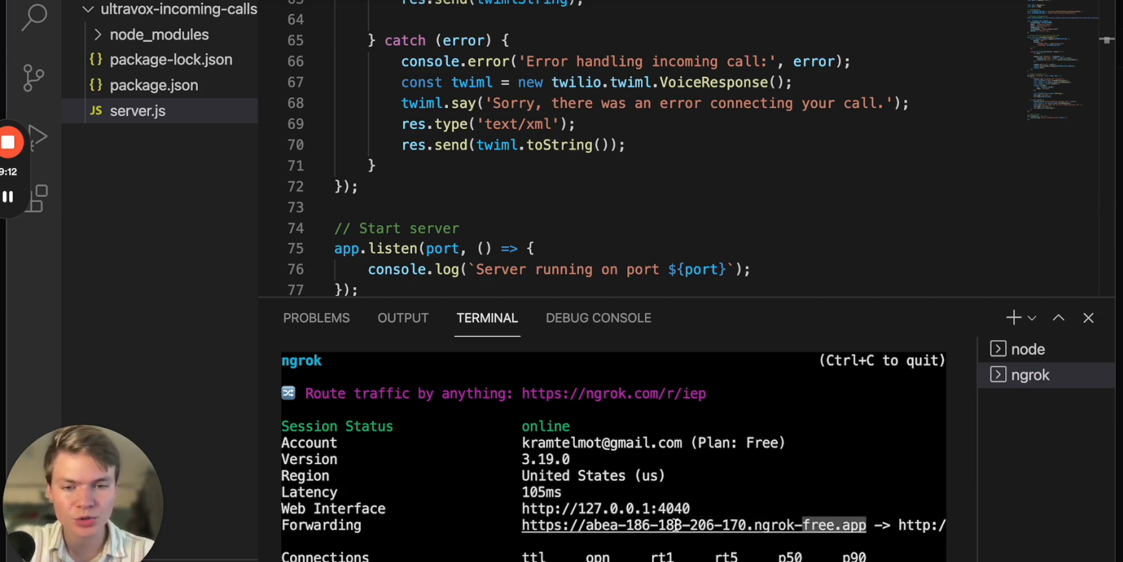
pyautogui.press('super+Tab')
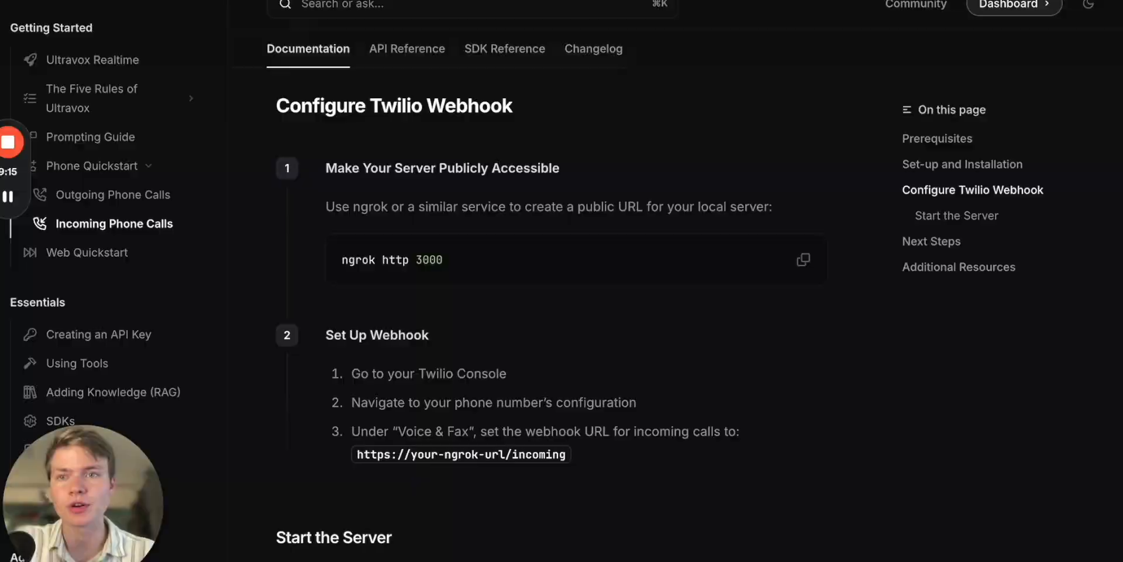
# Set Twilio's 'A call comes in' webhook to the ngrok URL ending in /incoming.
pyautogui.hotkey('ctrl', 'Tab')
pyautogui.click(610, 318)
pyautogui.hotkey('ctrl', 'v')
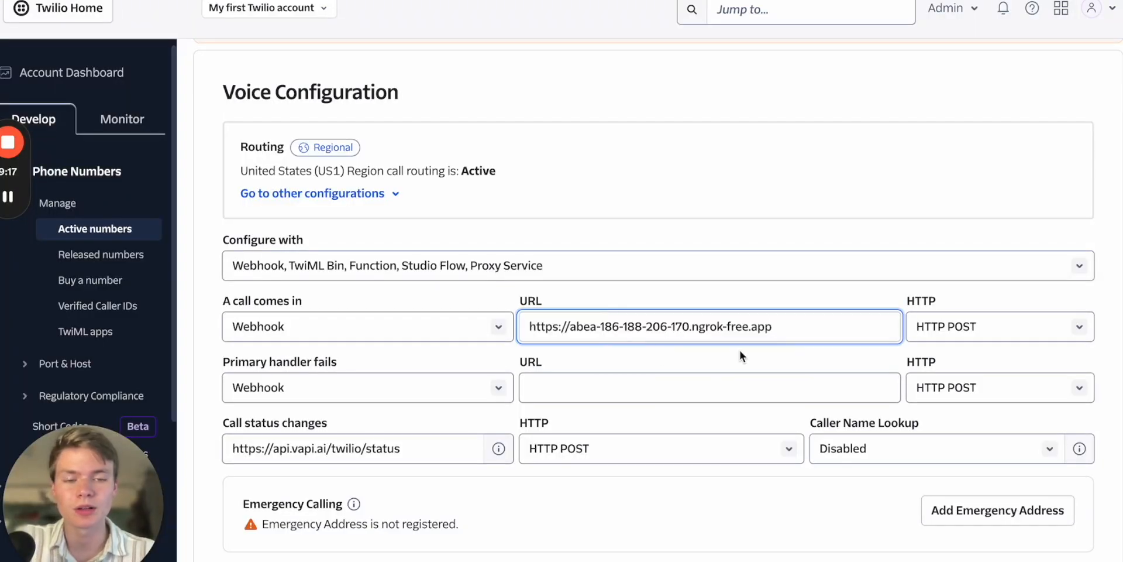
pyautogui.write('/incom')
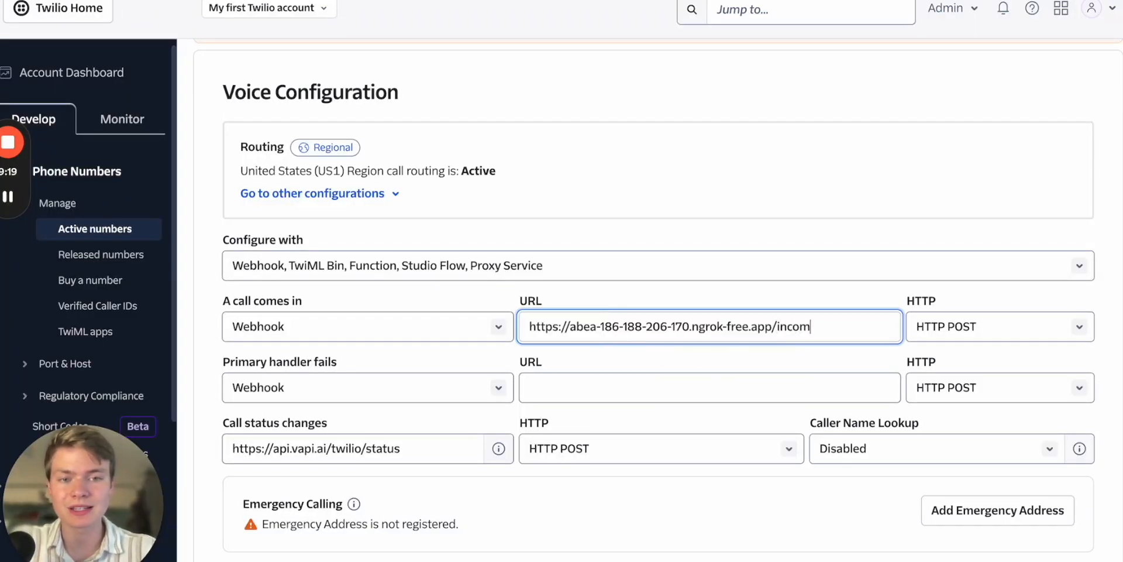
pyautogui.write('ing')
pyautogui.click(836, 349)
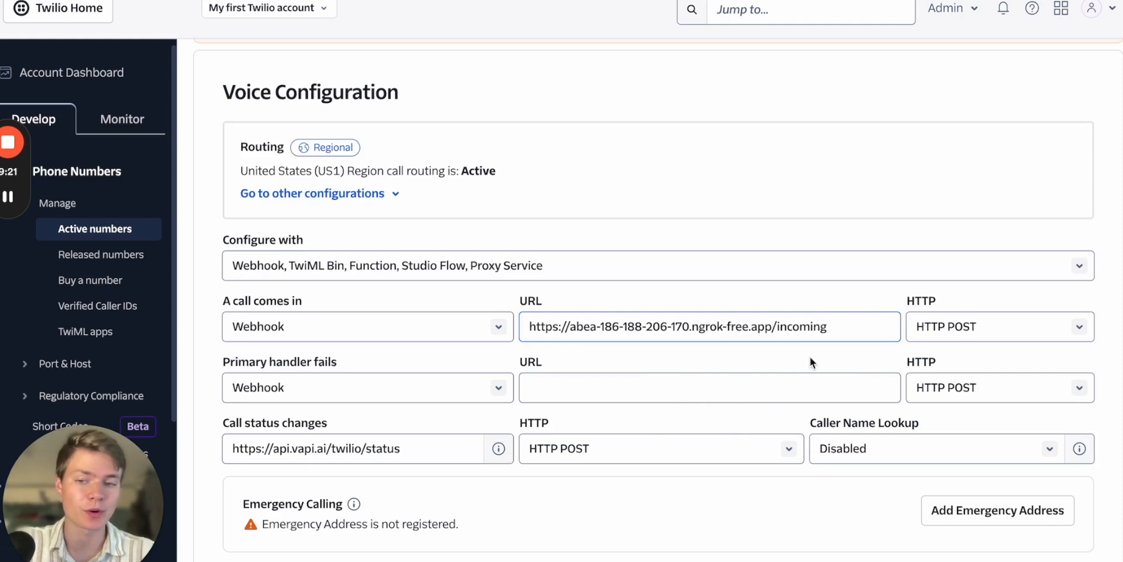
pyautogui.scroll(-1, 810, 356)
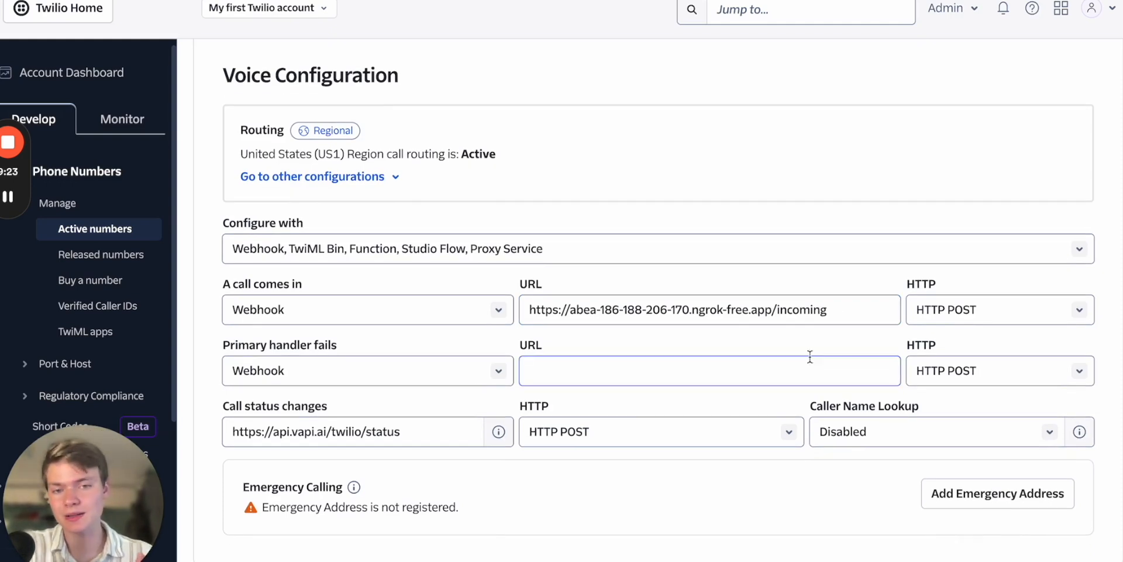
pyautogui.scroll(-1, 792, 376)
pyautogui.scroll(-2, 792, 376)
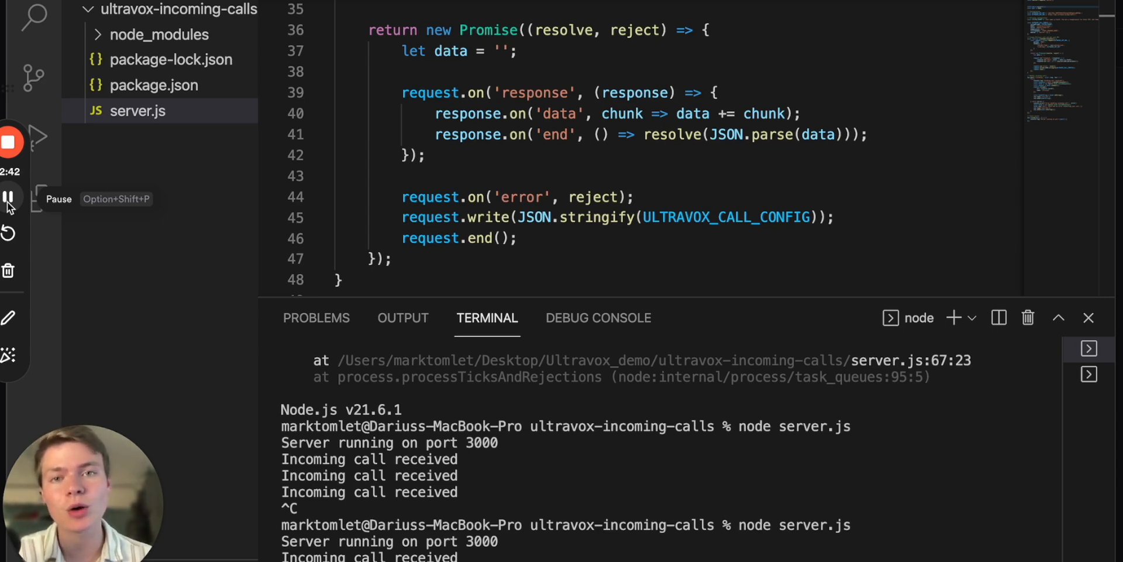
pyautogui.click(534, 240)
pyautogui.scroll(-2, 601, 255)
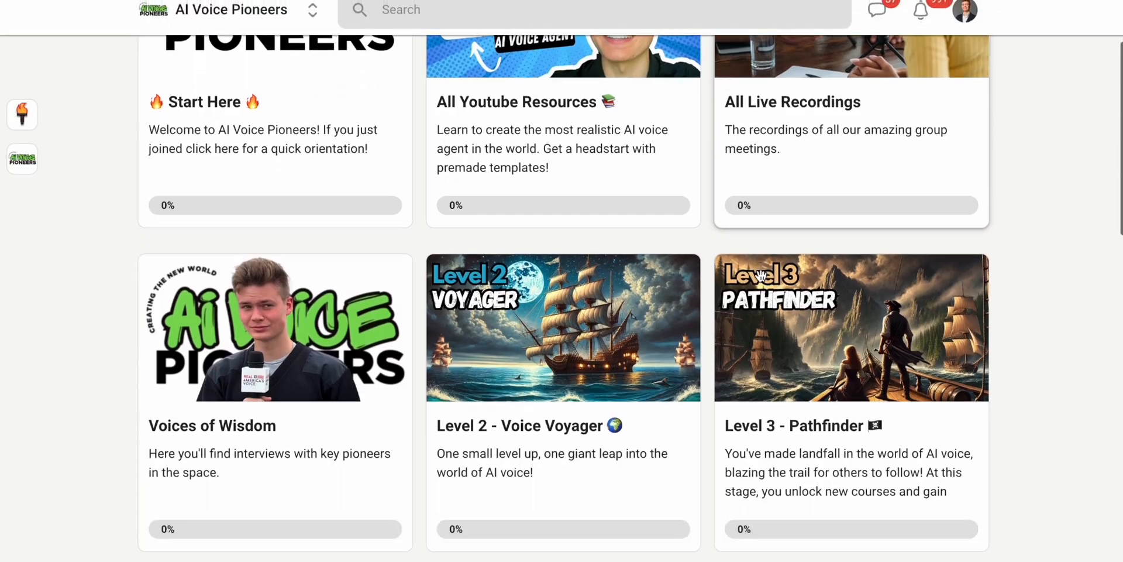
pyautogui.scroll(-4, 449, 256)
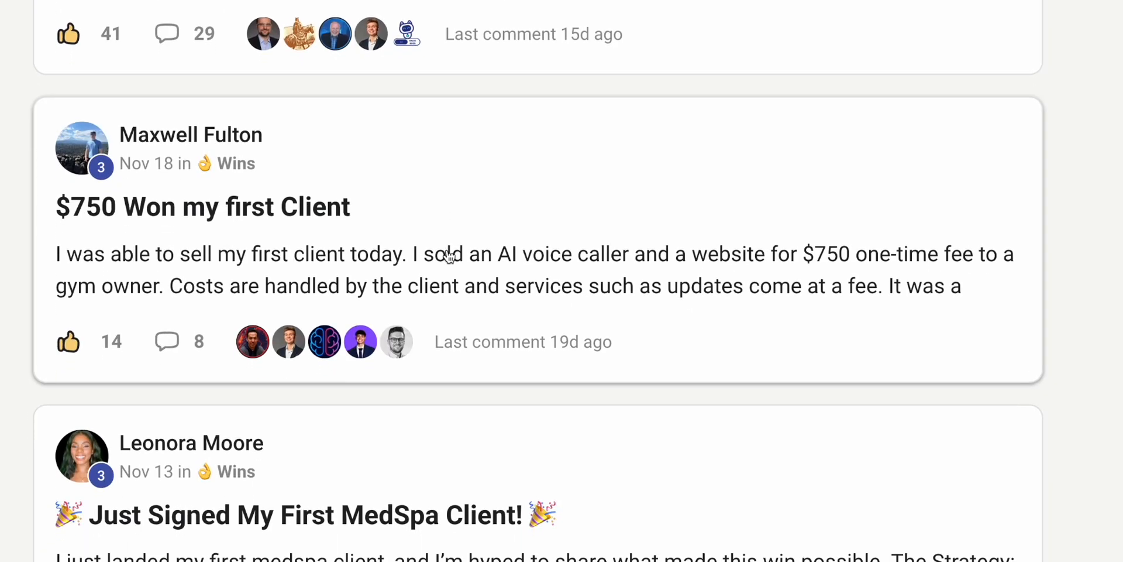